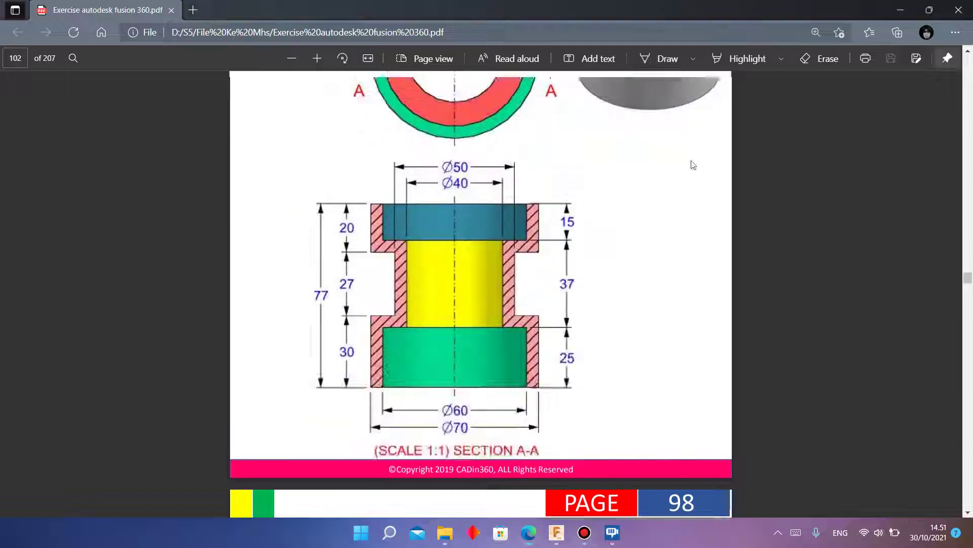
Scroll through the Exercise 97 bushing drawing and section A-A, then switch to Fusion 360.
{"action": "scroll", "coordinate": [669, 180], "scroll_direction": "up", "scroll_amount": 5}
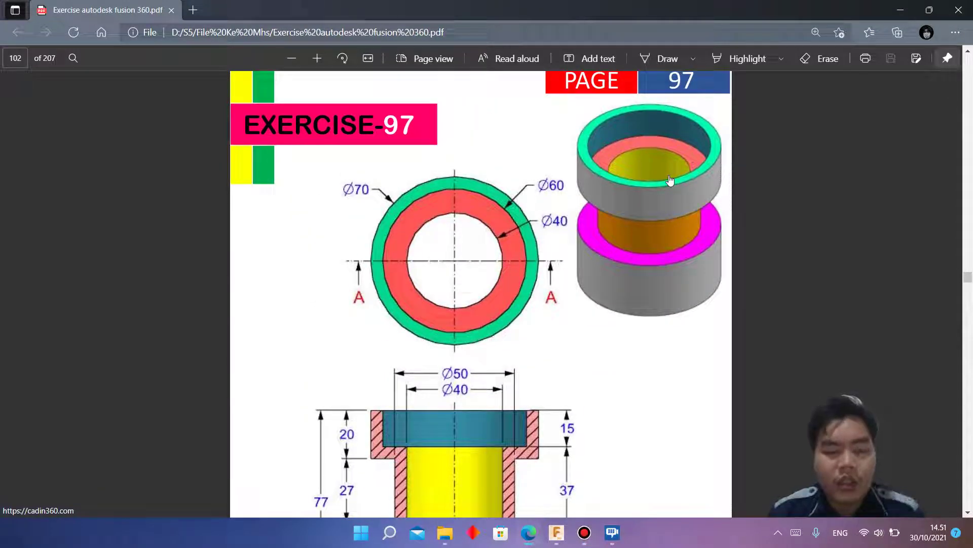
{"action": "scroll", "coordinate": [557, 323], "scroll_direction": "up", "scroll_amount": 1}
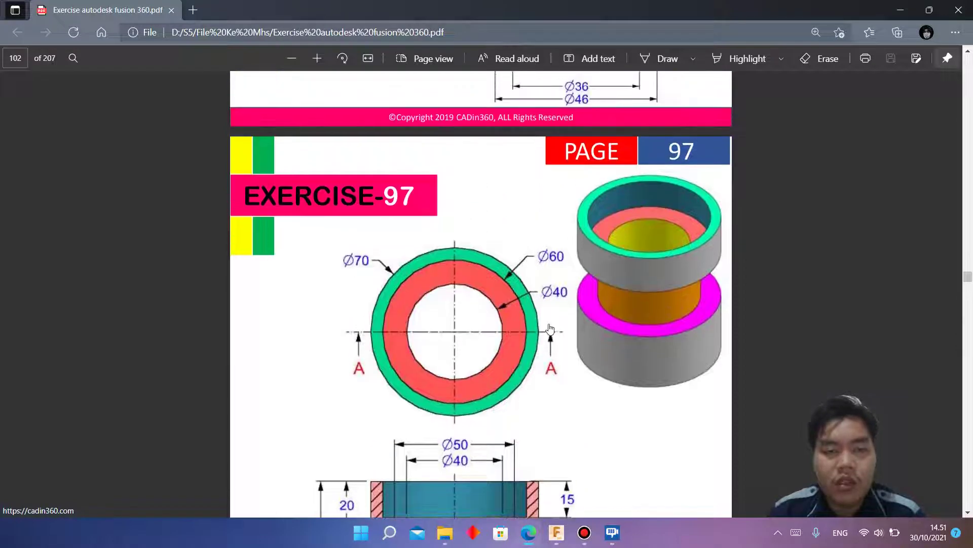
{"action": "scroll", "coordinate": [552, 325], "scroll_direction": "down", "scroll_amount": 1}
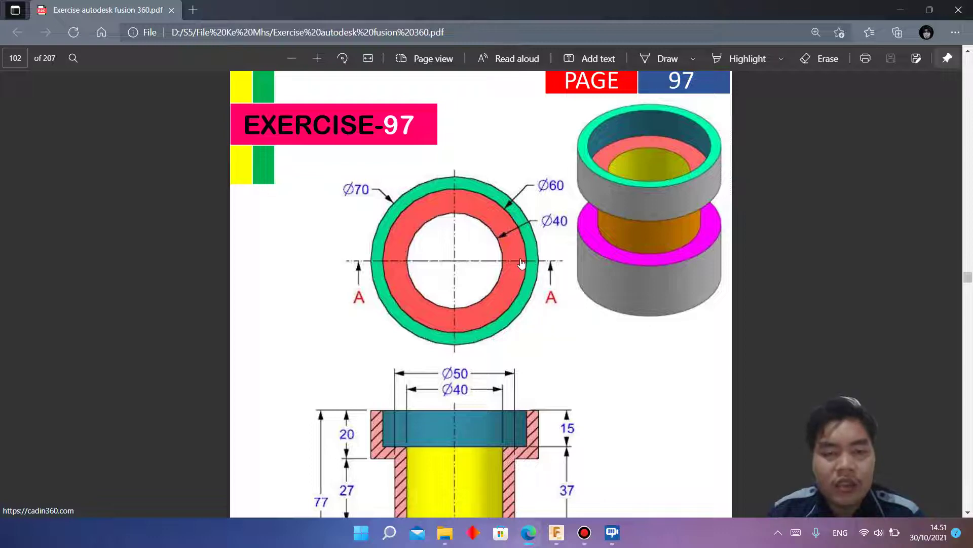
{"action": "scroll", "coordinate": [521, 263], "scroll_direction": "down", "scroll_amount": 1}
{"action": "scroll", "coordinate": [516, 268], "scroll_direction": "down", "scroll_amount": 1}
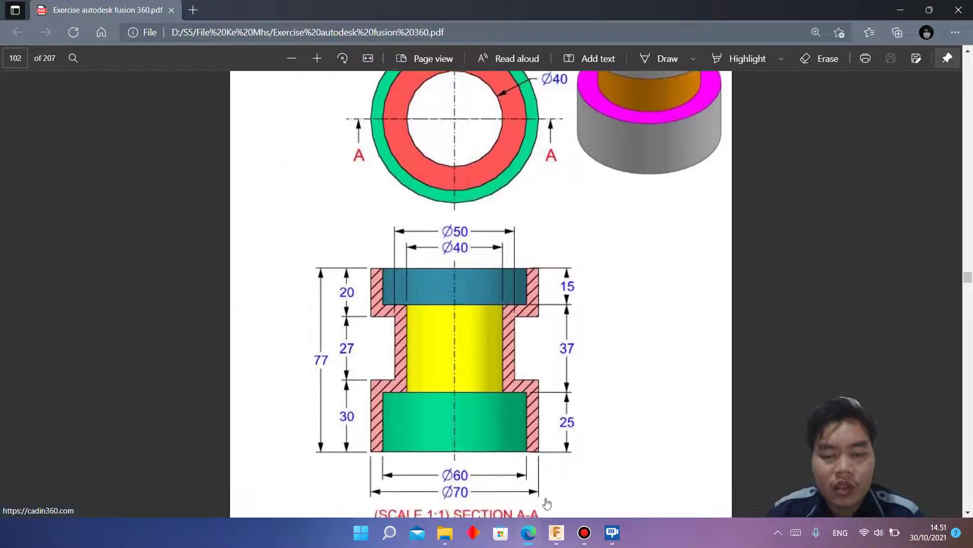
{"action": "left_click", "coordinate": [556, 532]}
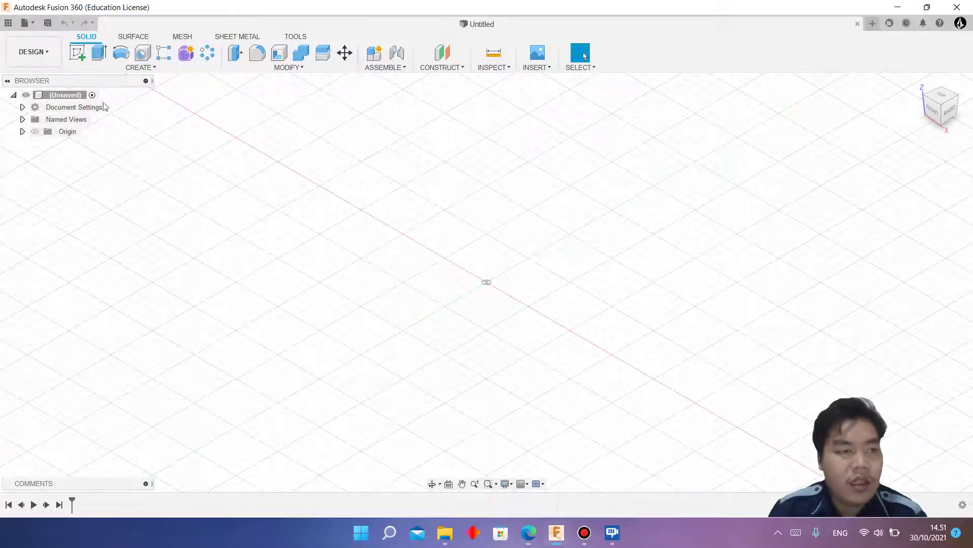
Start a sketch on the front plane and draw one vertical and one horizontal line.
{"action": "left_click", "coordinate": [77, 52]}
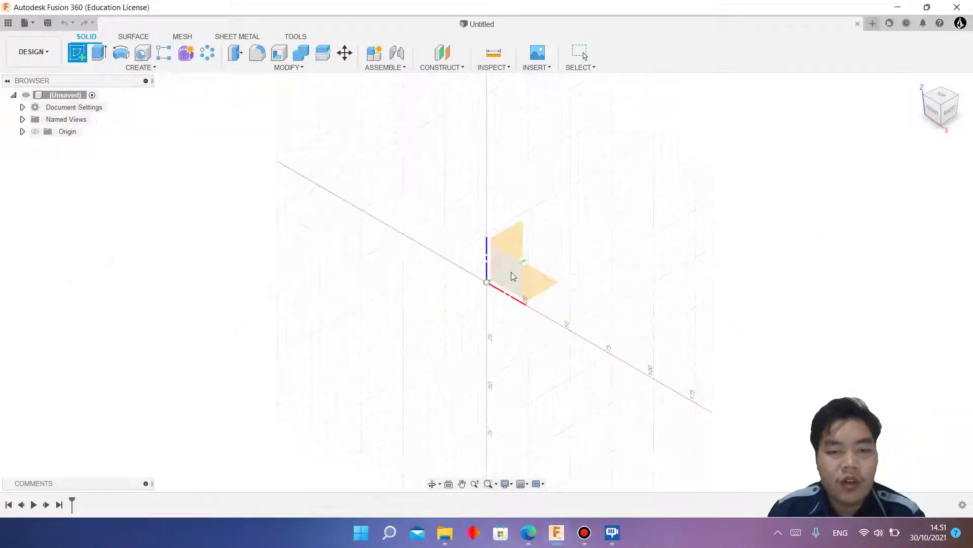
{"action": "left_click", "coordinate": [512, 275]}
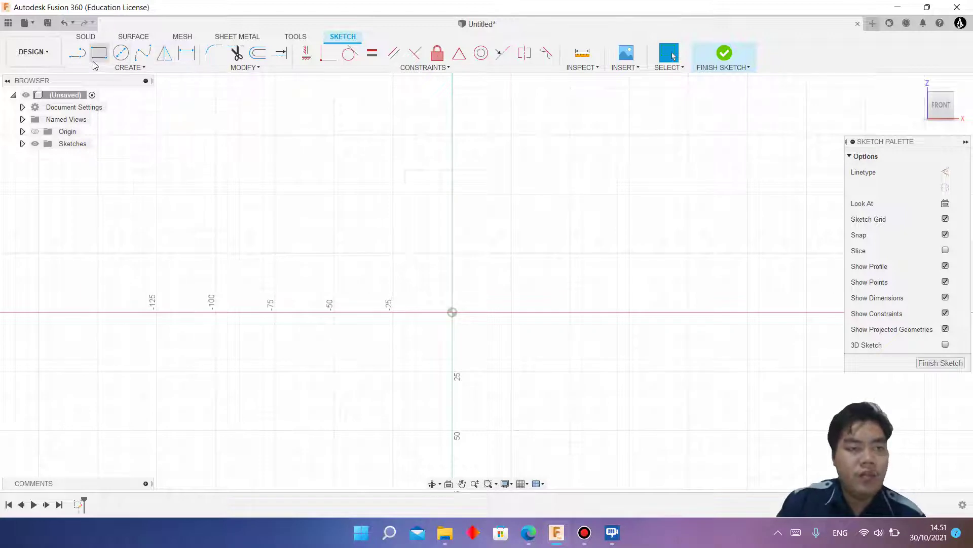
{"action": "left_click", "coordinate": [77, 52]}
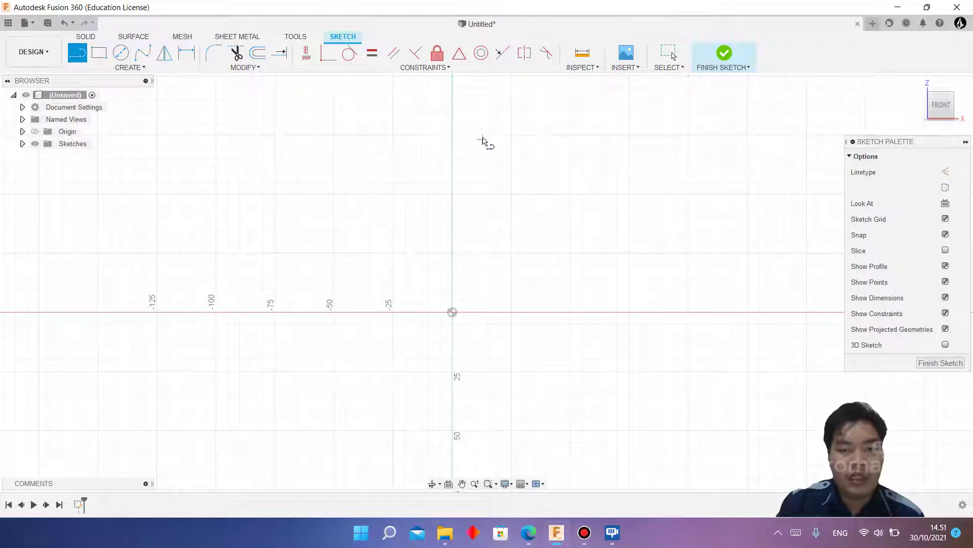
{"action": "left_click", "coordinate": [488, 135]}
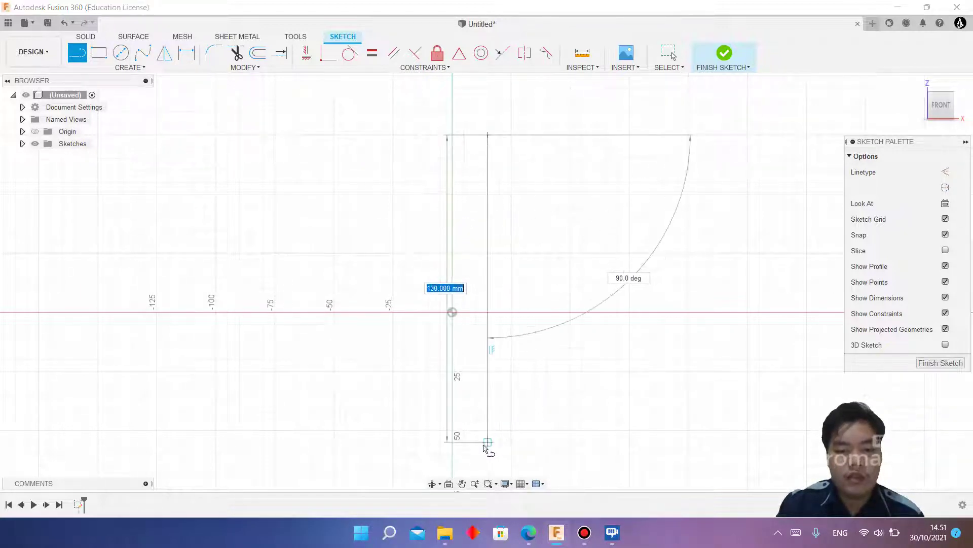
{"action": "left_click", "coordinate": [488, 442]}
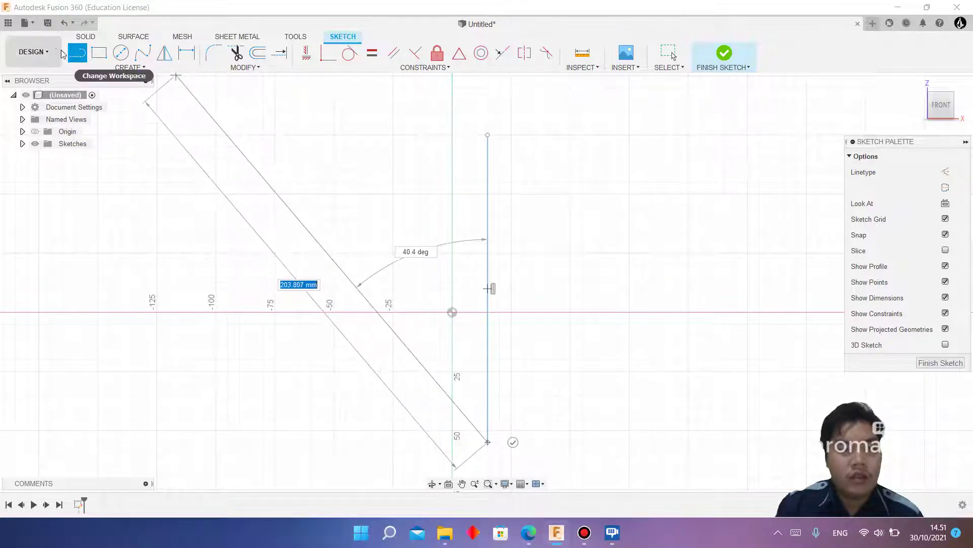
{"action": "left_click", "coordinate": [334, 193]}
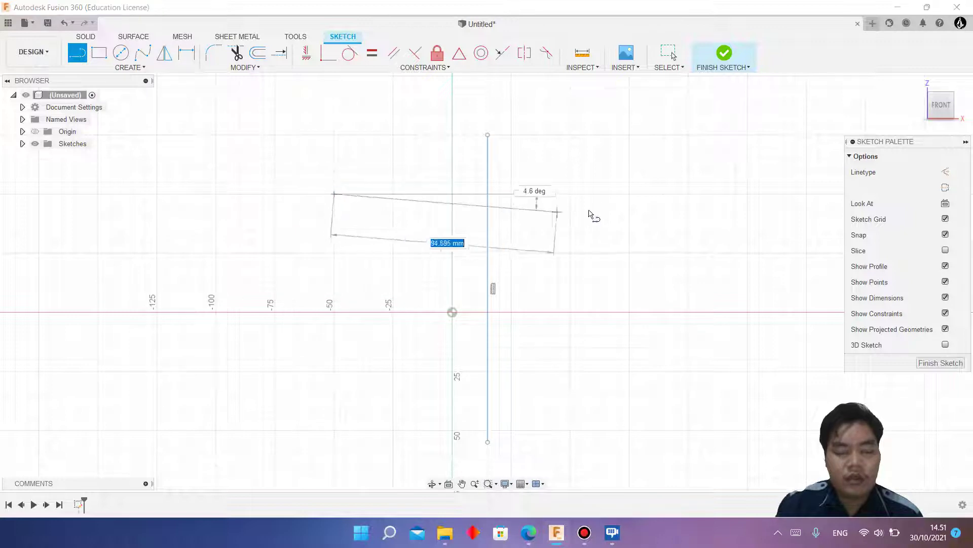
{"action": "left_click", "coordinate": [712, 193]}
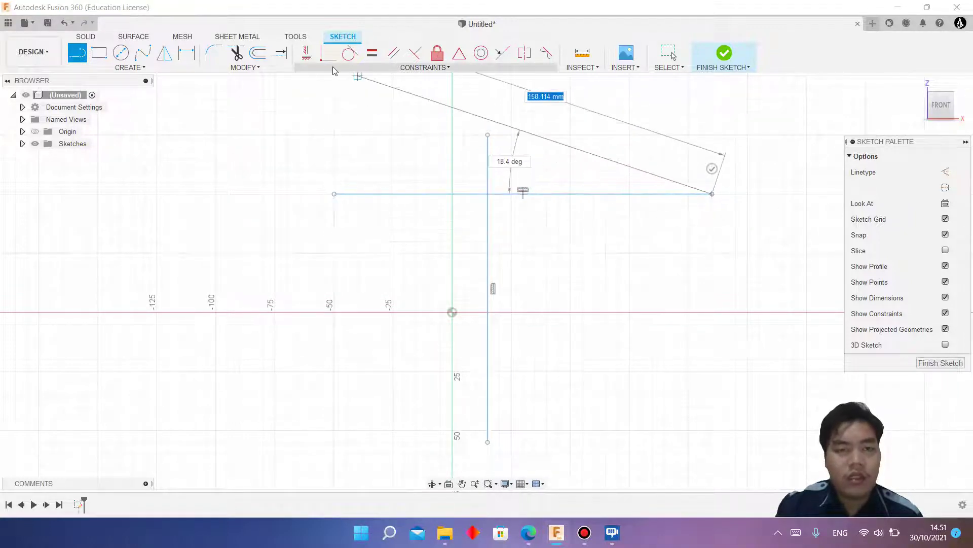
Constrain the vertical and horizontal lines collinear with the sketch axes.
{"action": "left_click", "coordinate": [328, 53]}
{"action": "left_click", "coordinate": [488, 185]}
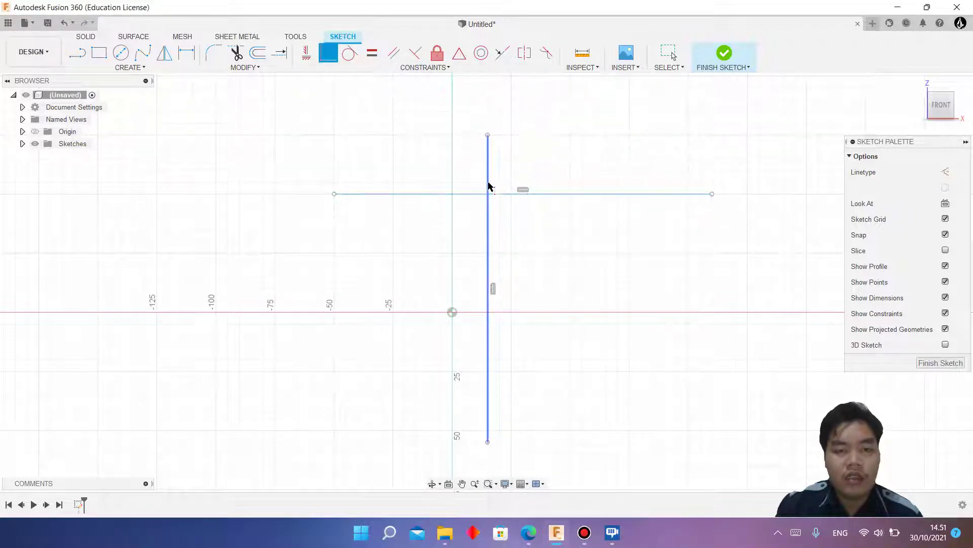
{"action": "left_click", "coordinate": [452, 304]}
{"action": "left_click", "coordinate": [486, 193]}
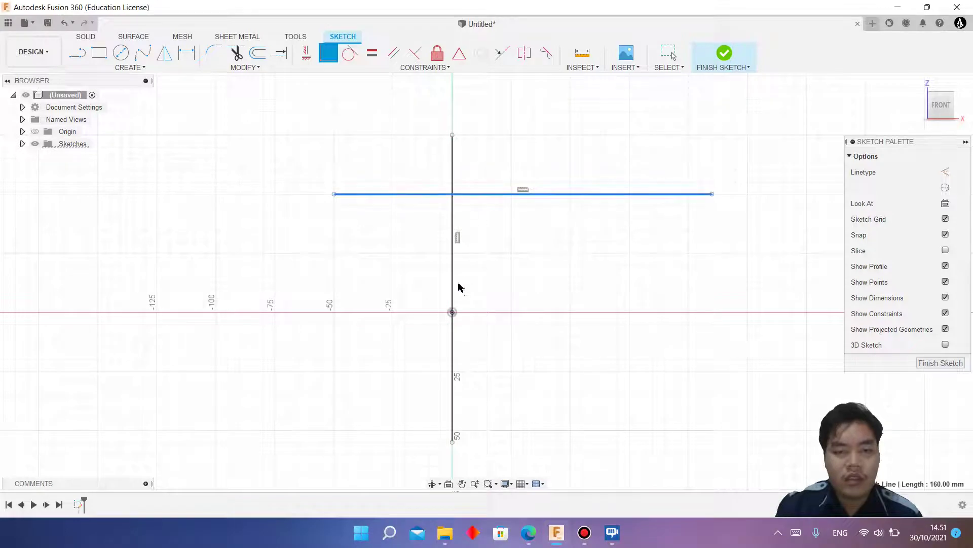
{"action": "left_click", "coordinate": [453, 312]}
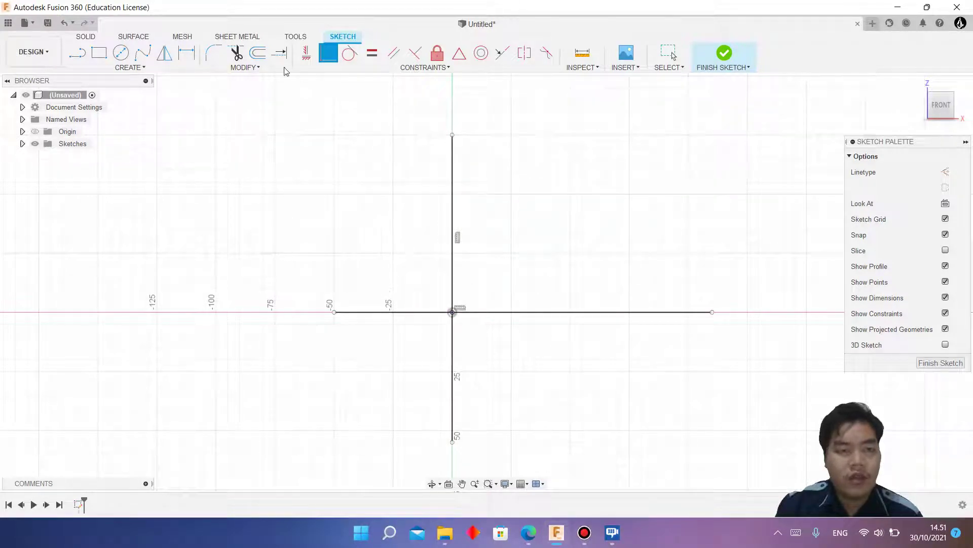
Trim the line ends past the origin and begin dimensioning the vertical line.
{"action": "left_click", "coordinate": [236, 53]}
{"action": "left_click", "coordinate": [412, 313]}
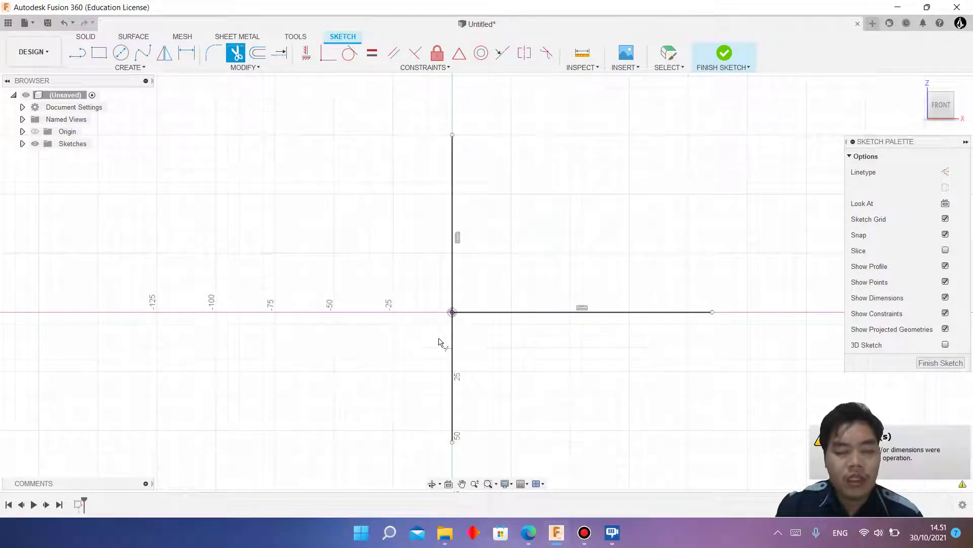
{"action": "left_click", "coordinate": [453, 349]}
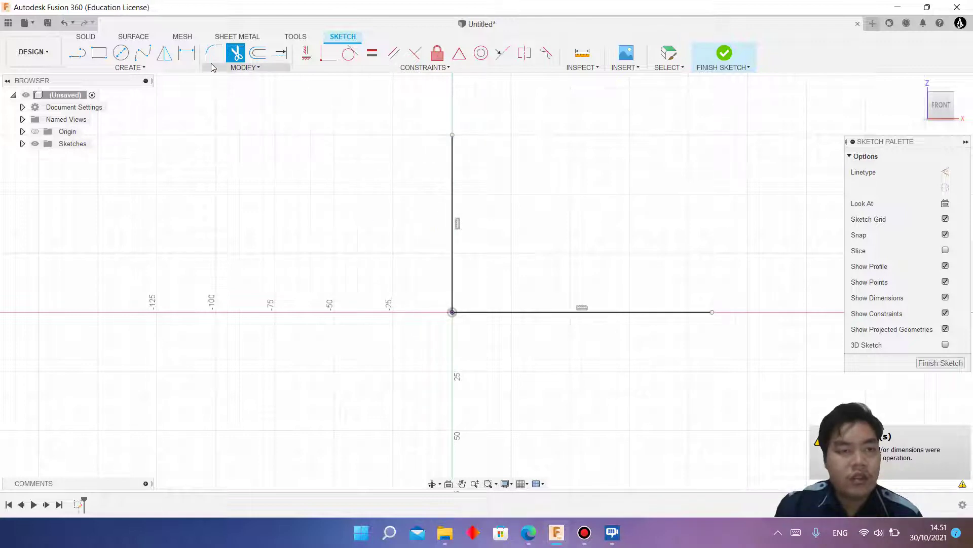
{"action": "left_click", "coordinate": [187, 53]}
{"action": "left_click", "coordinate": [451, 136]}
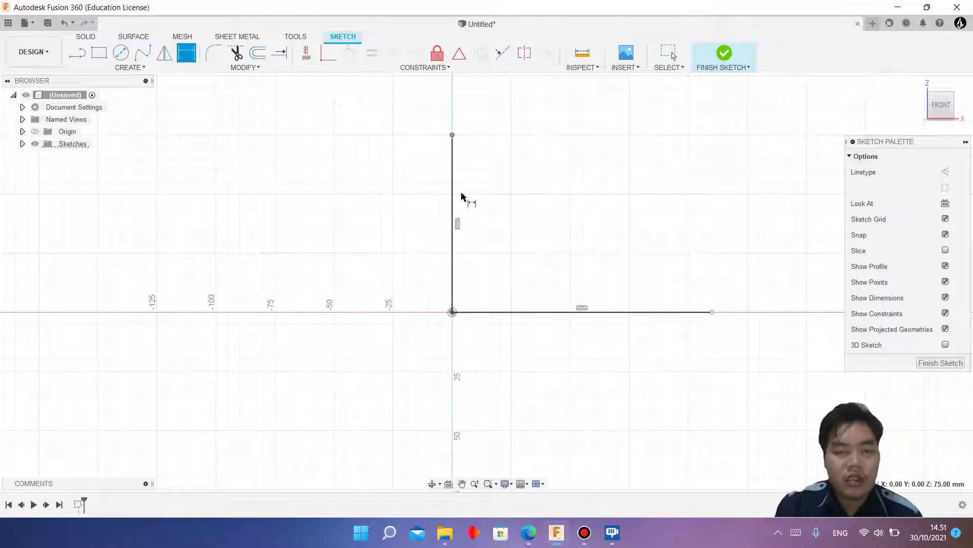
{"action": "left_click", "coordinate": [453, 313]}
Set the vertical line's height to 77 mm.
{"action": "left_click", "coordinate": [402, 299]}
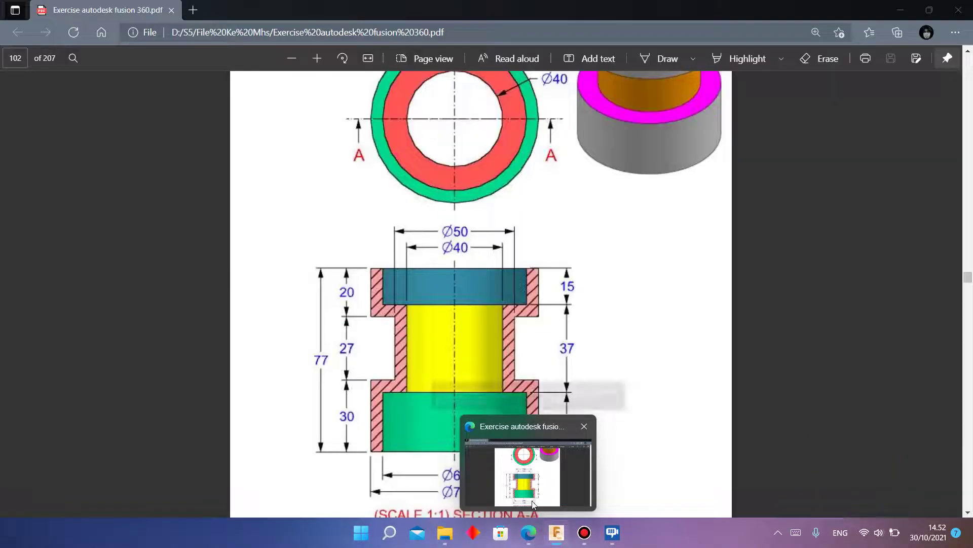
{"action": "type", "text": "77"}
{"action": "key", "text": "Return"}
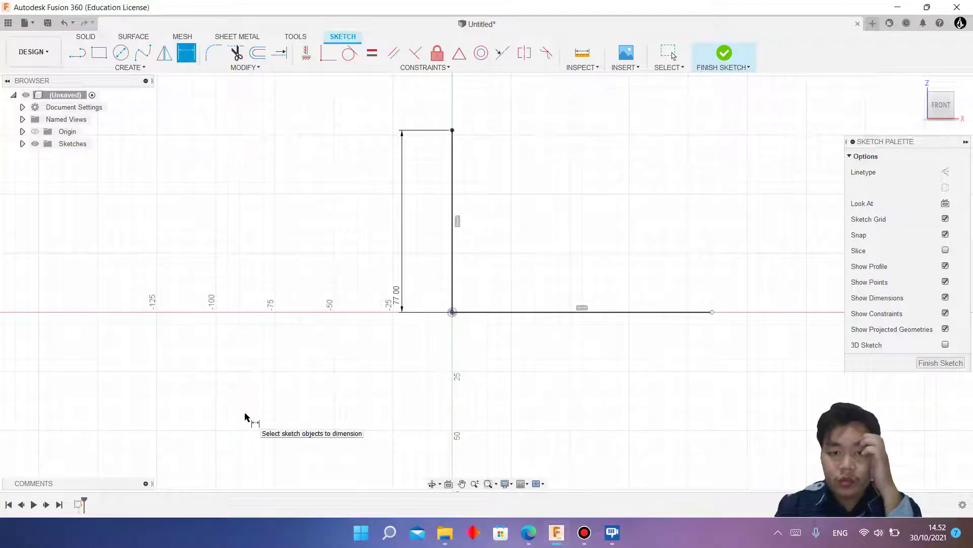
Dimension the horizontal line to 35 mm, checking the PDF drawing for the value.
{"action": "left_click", "coordinate": [452, 312]}
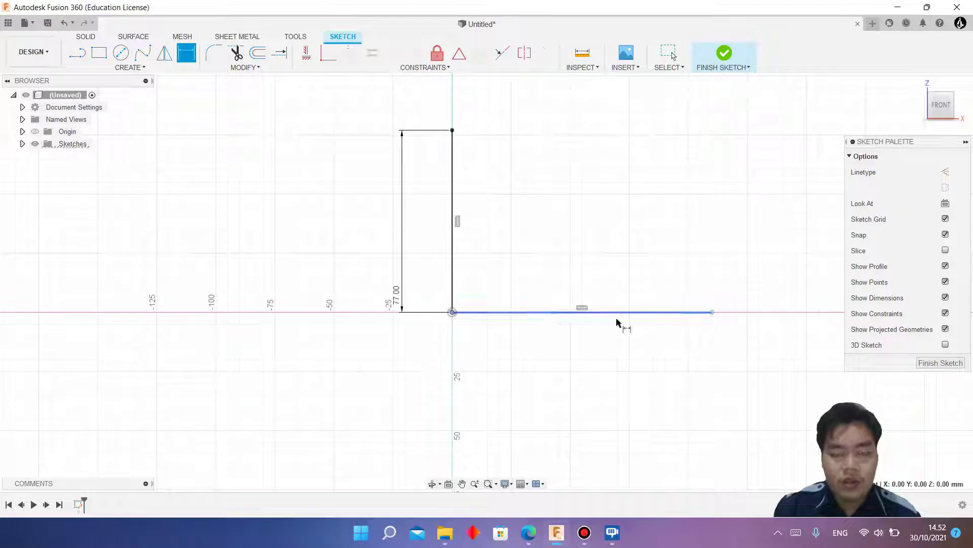
{"action": "left_click", "coordinate": [712, 312]}
{"action": "left_click", "coordinate": [687, 358]}
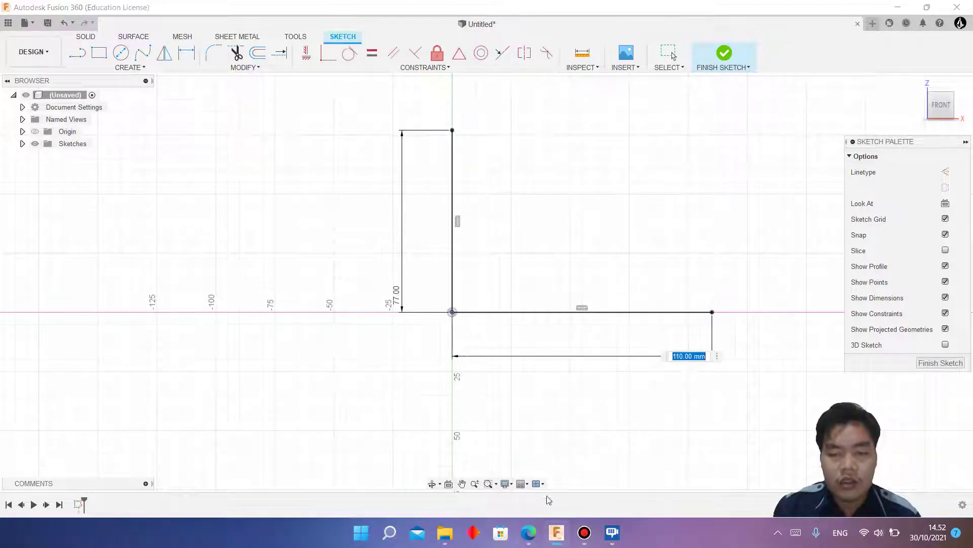
{"action": "mouse_move", "coordinate": [528, 532]}
{"action": "left_click", "coordinate": [526, 449]}
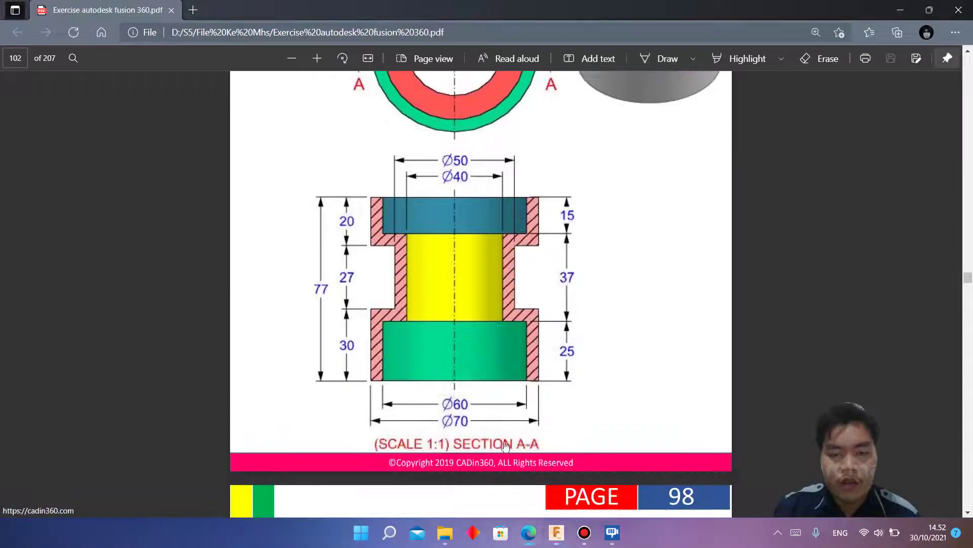
{"action": "left_click", "coordinate": [556, 531]}
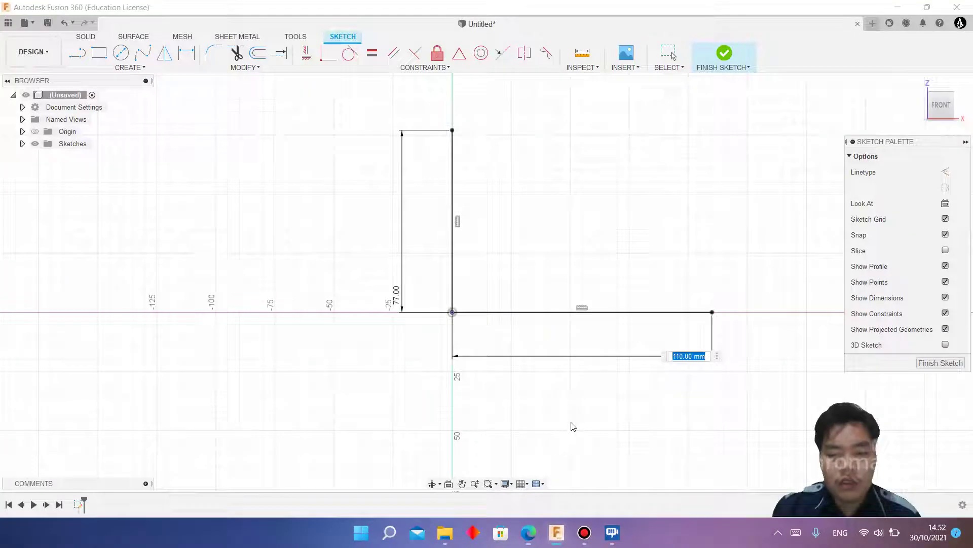
{"action": "type", "text": "35"}
{"action": "key", "text": "Return"}
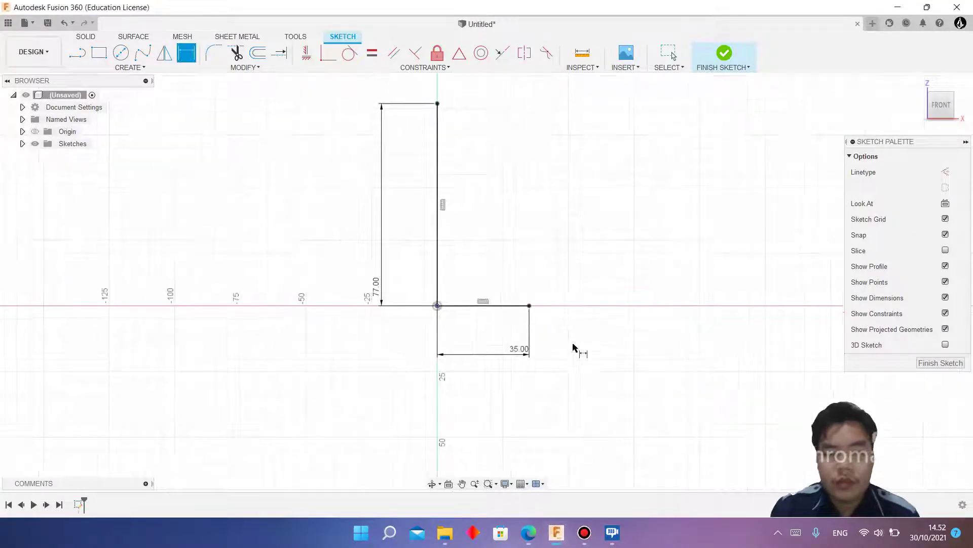
{"action": "scroll", "coordinate": [547, 378], "scroll_direction": "up", "scroll_amount": 2}
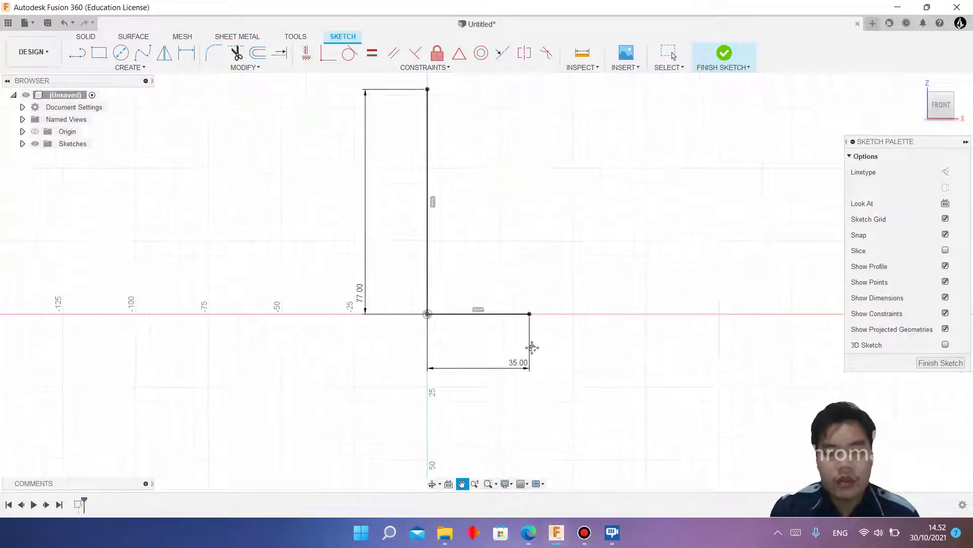
{"action": "left_click", "coordinate": [529, 531]}
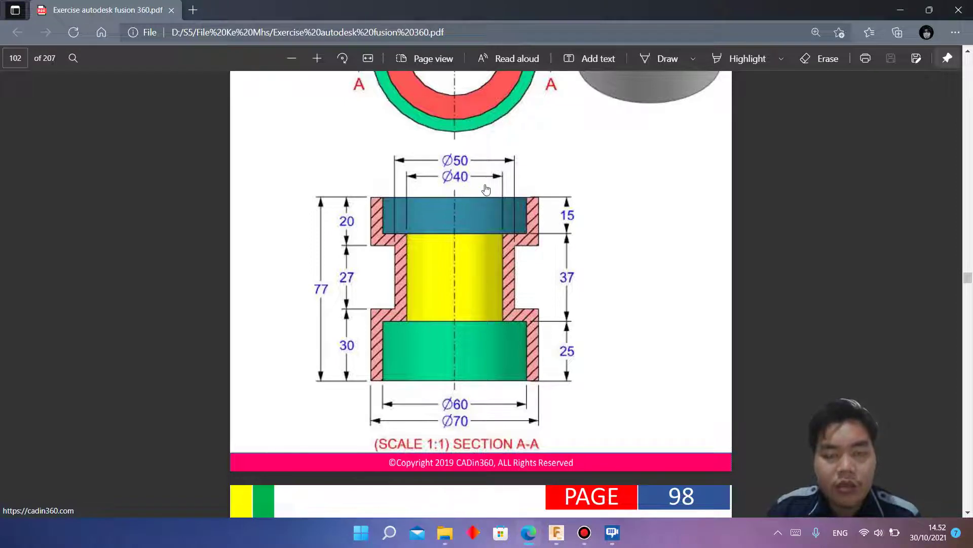
Offset the 77 mm vertical line by 20 mm.
{"action": "left_click", "coordinate": [557, 532]}
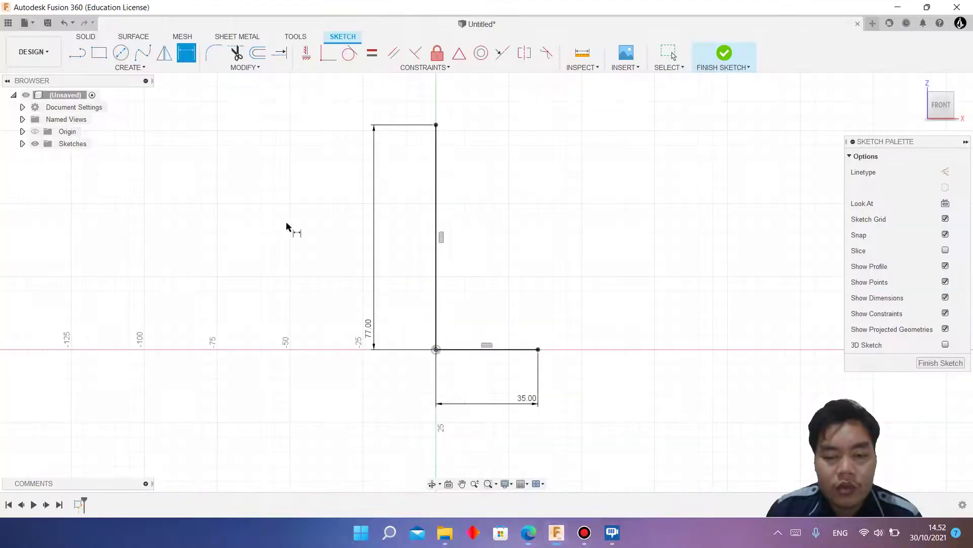
{"action": "left_click", "coordinate": [253, 56]}
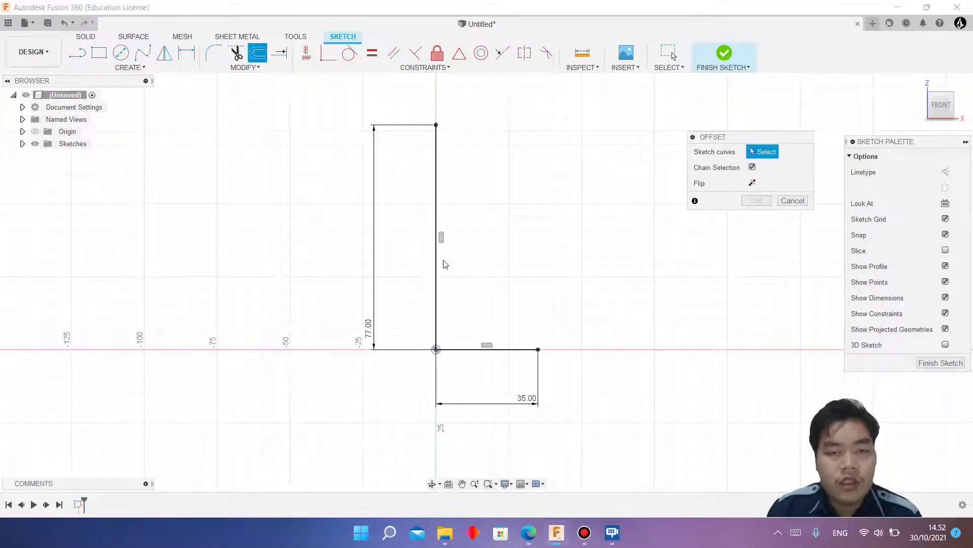
{"action": "left_click", "coordinate": [436, 285]}
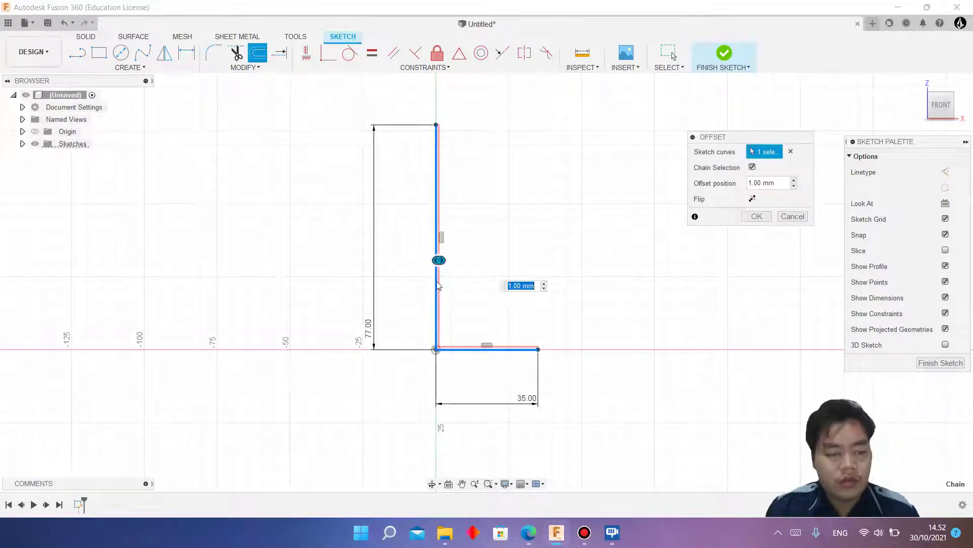
{"action": "key", "text": "Escape"}
{"action": "left_click", "coordinate": [437, 285]}
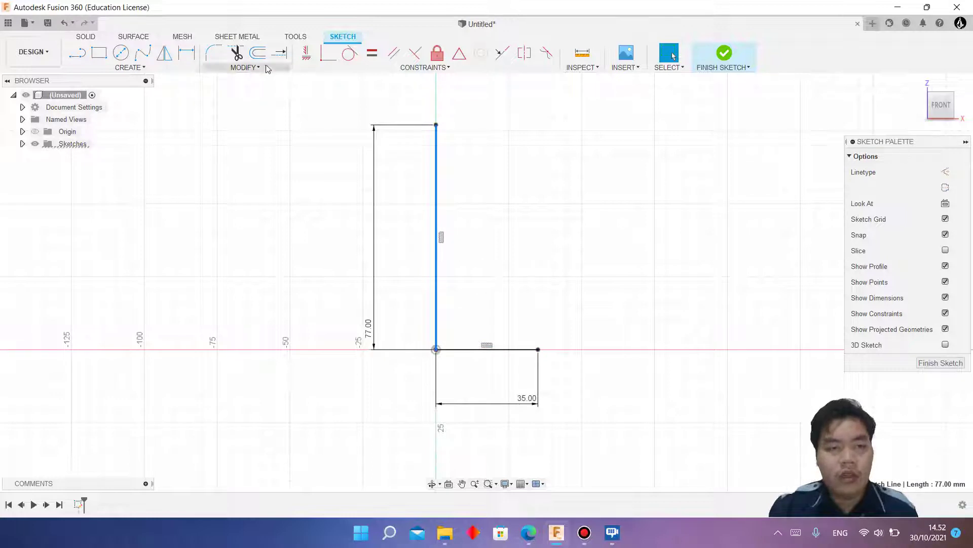
{"action": "type", "text": "o"}
{"action": "type", "text": "20"}
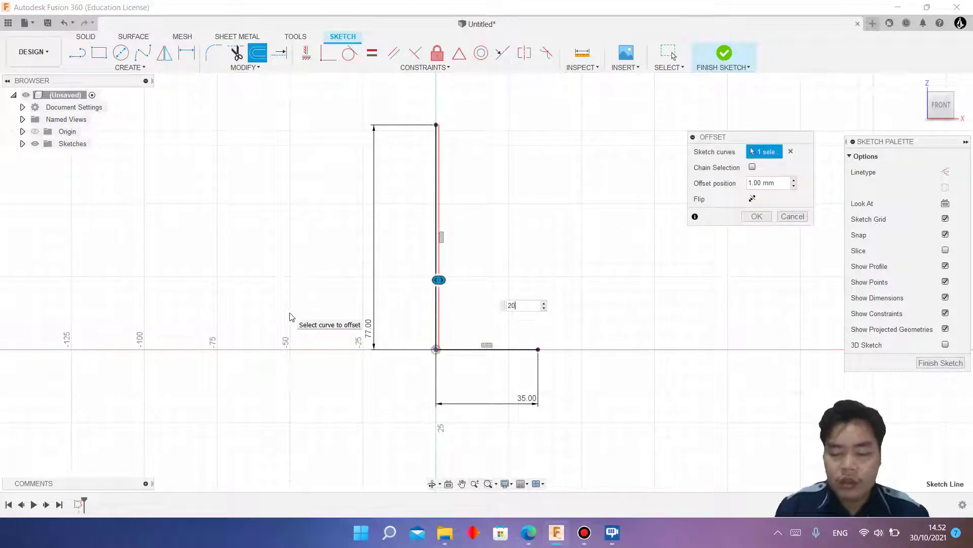
{"action": "key", "text": "Return"}
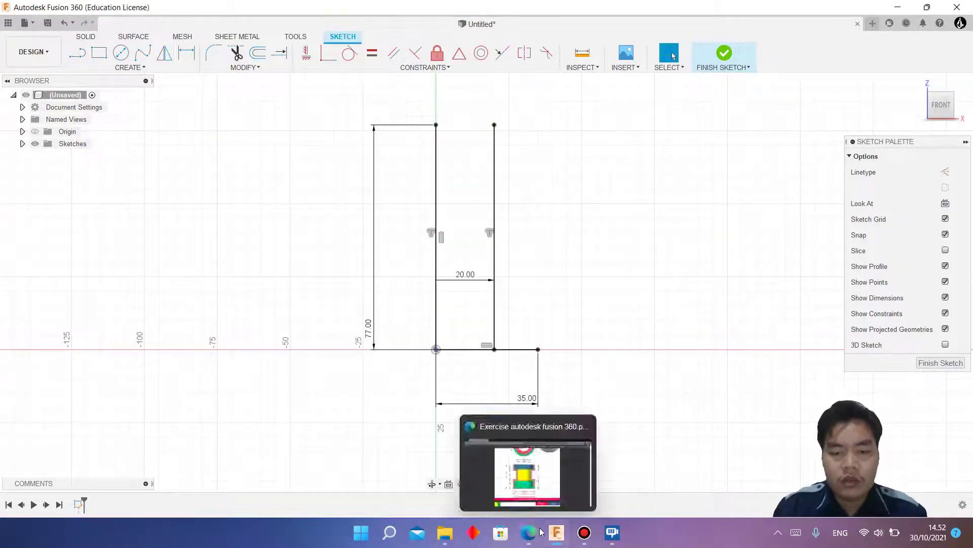
{"action": "left_click", "coordinate": [530, 527]}
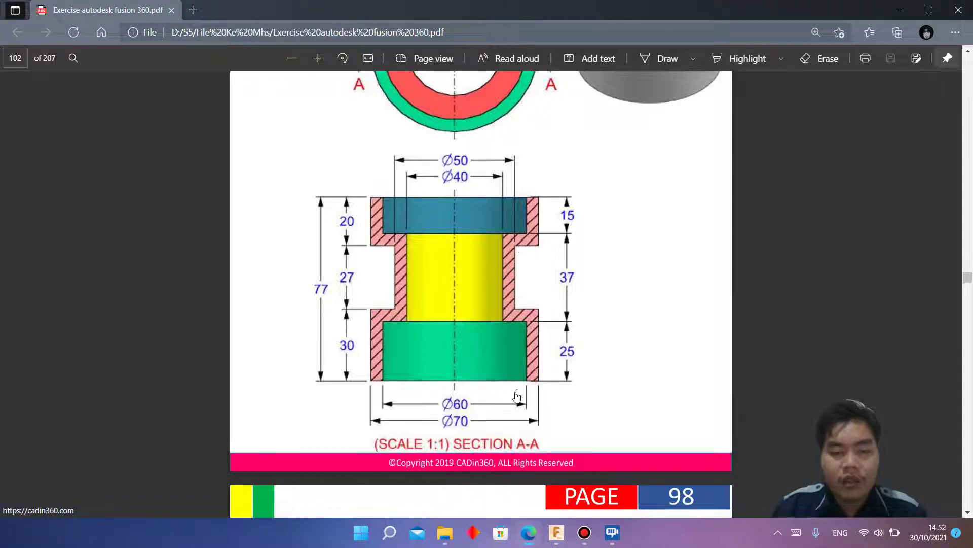
Offset the 77 mm vertical line by 30 mm and recheck the exercise drawing.
{"action": "left_click", "coordinate": [556, 533]}
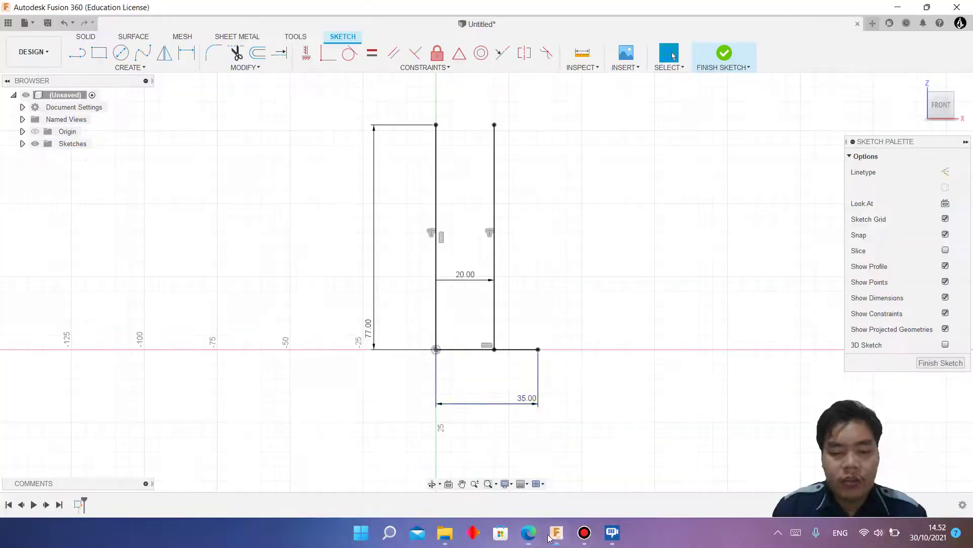
{"action": "left_click", "coordinate": [434, 225]}
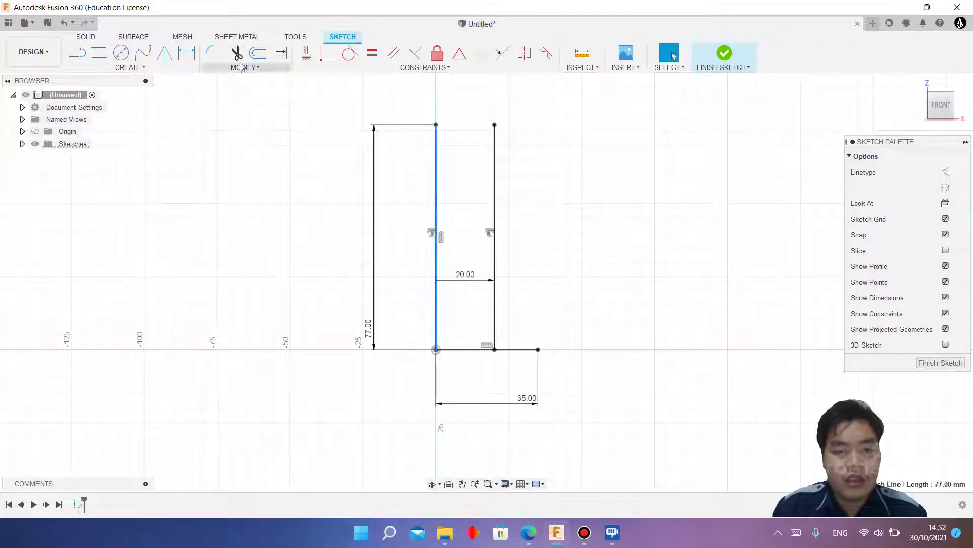
{"action": "left_click", "coordinate": [257, 53]}
{"action": "type", "text": "30"}
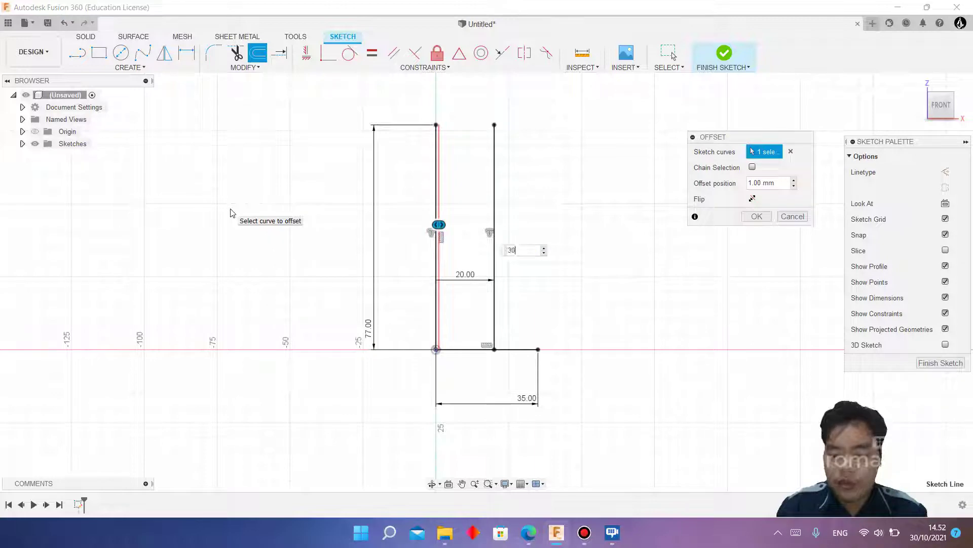
{"action": "key", "text": "Return"}
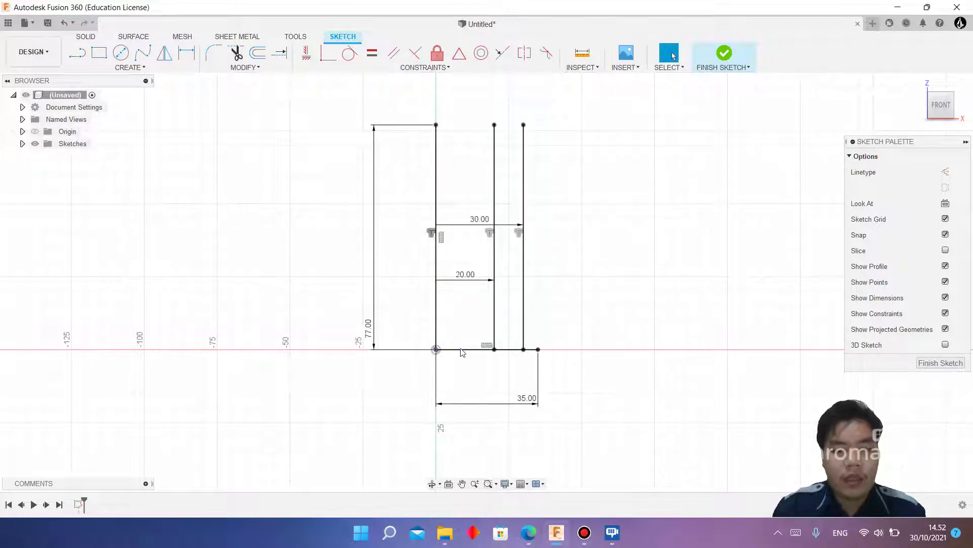
{"action": "left_click", "coordinate": [463, 350]}
{"action": "left_click", "coordinate": [536, 538]}
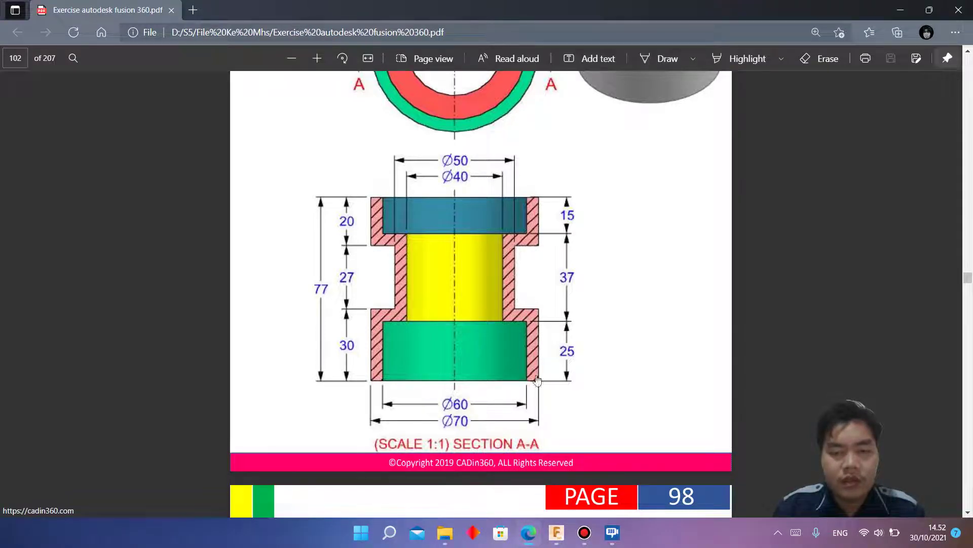
Offset the 35 mm bottom line upward by 25 mm.
{"action": "left_click", "coordinate": [557, 532]}
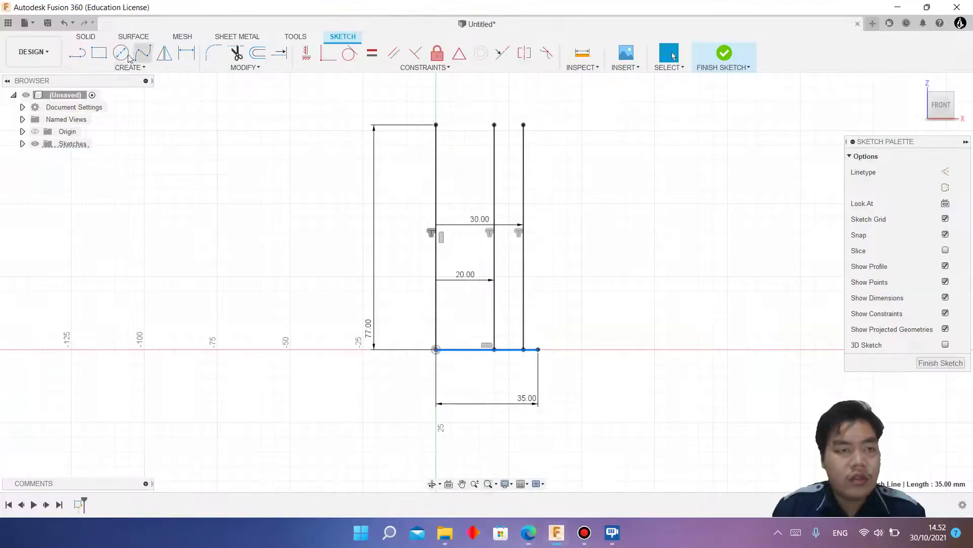
{"action": "left_click", "coordinate": [258, 53]}
{"action": "type", "text": "2"}
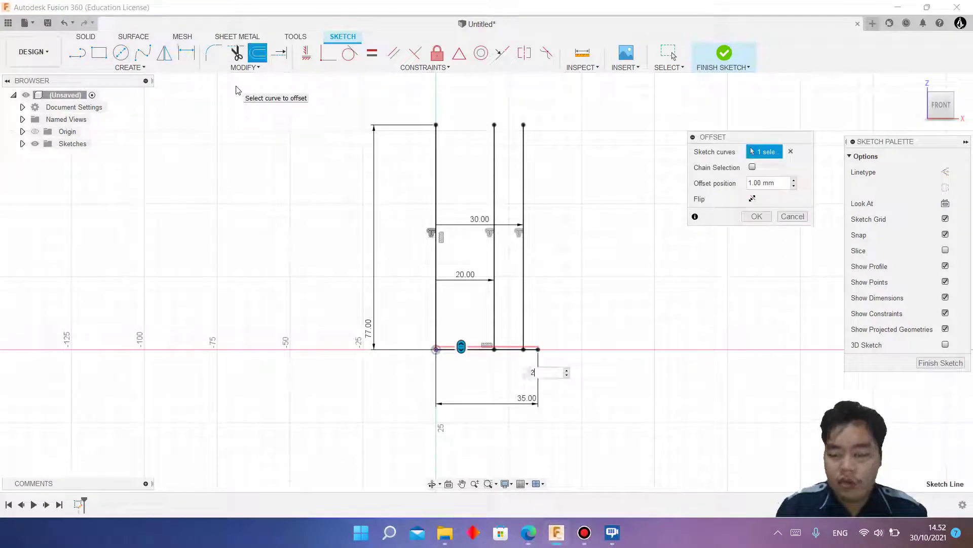
{"action": "type", "text": "5"}
{"action": "key", "text": "Return"}
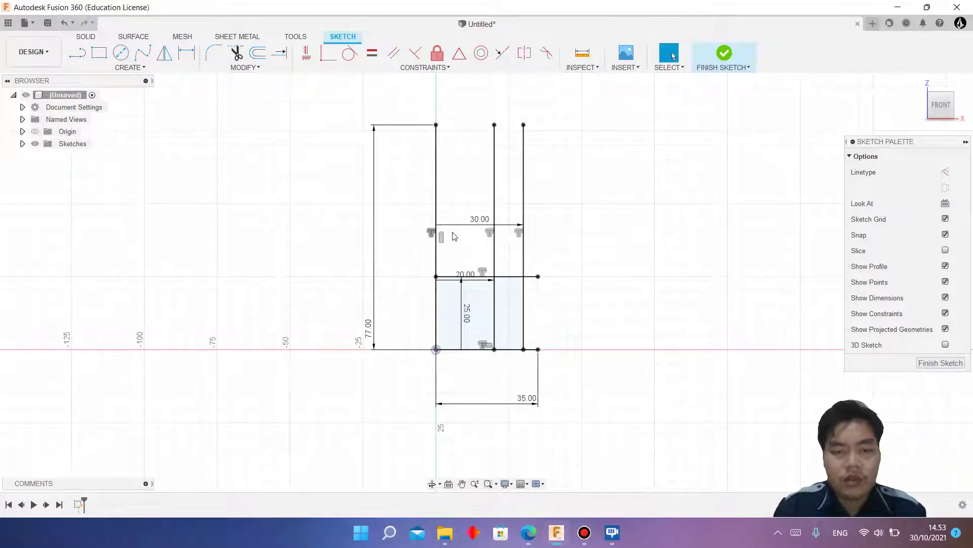
Offset the bottom line upward by 62 mm, checking the drawing for the value.
{"action": "left_click", "coordinate": [474, 349]}
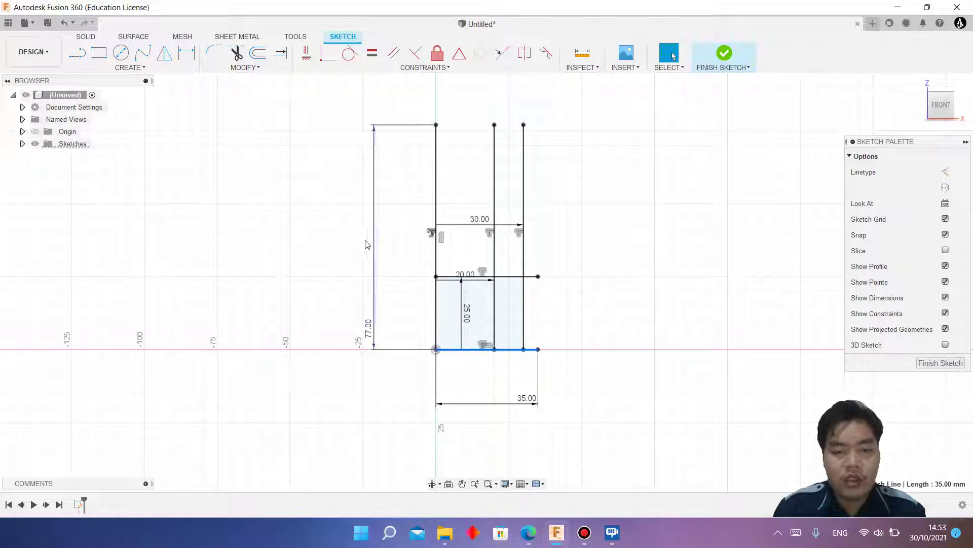
{"action": "left_click", "coordinate": [479, 277]}
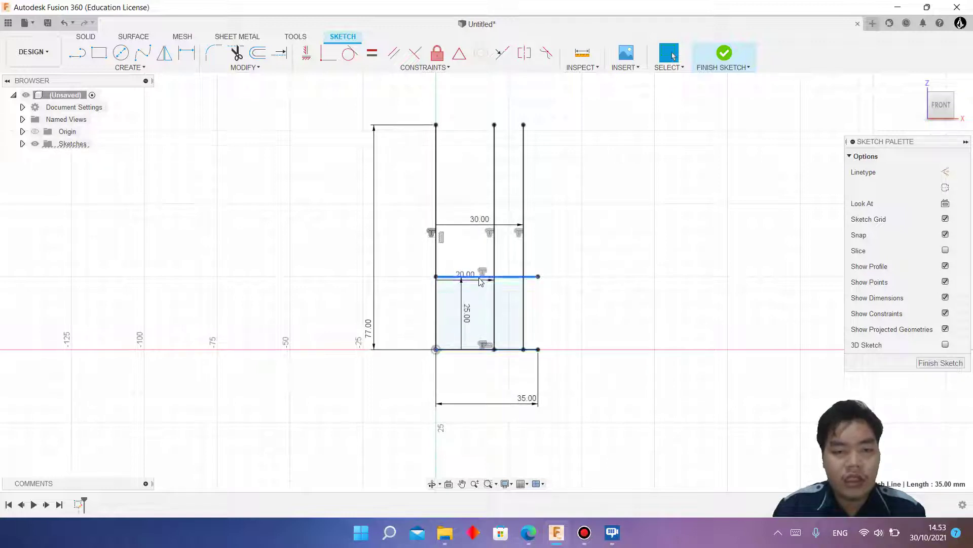
{"action": "left_click", "coordinate": [258, 52]}
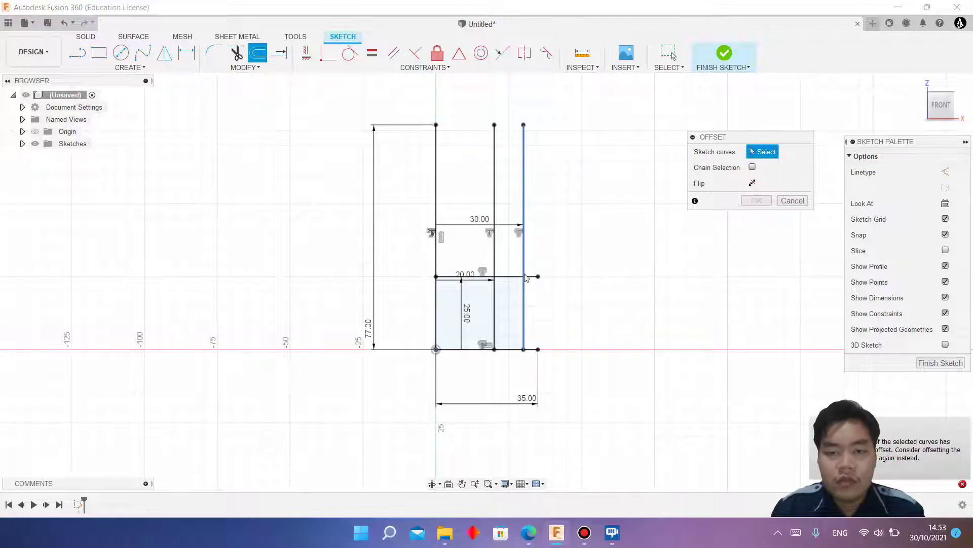
{"action": "left_click", "coordinate": [473, 354]}
{"action": "left_click", "coordinate": [529, 533]}
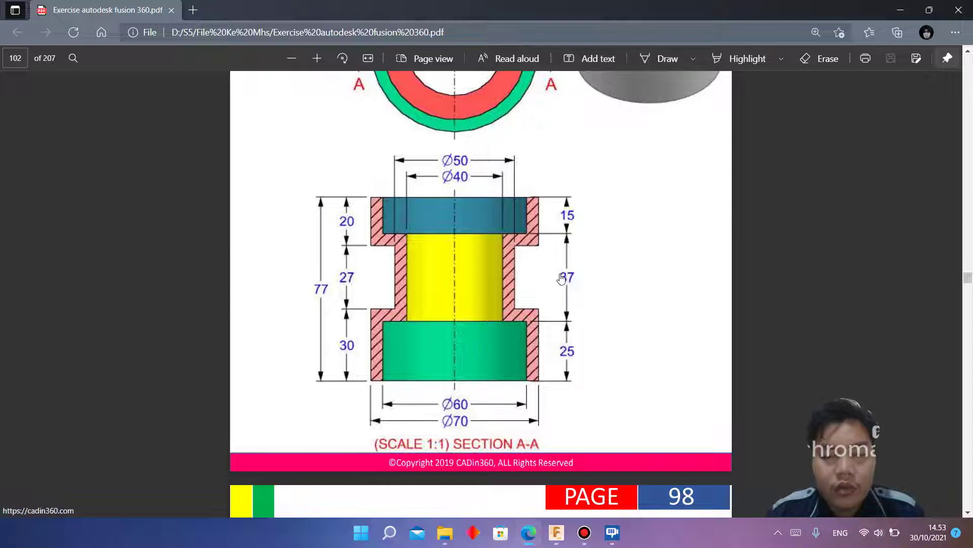
{"action": "left_click", "coordinate": [556, 533]}
{"action": "type", "text": "62"}
{"action": "key", "text": "Return"}
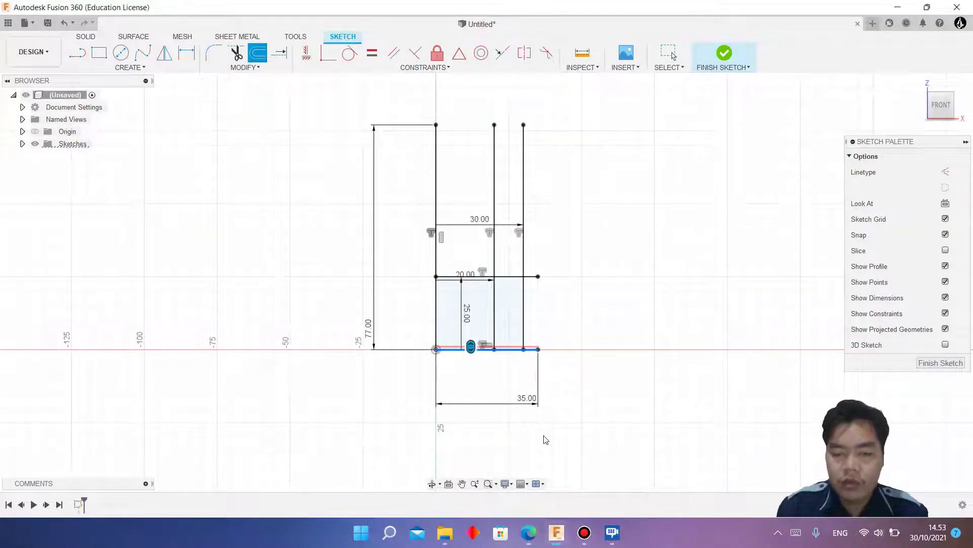
Activate Trim while comparing the sketch against the exercise drawing.
{"action": "left_click", "coordinate": [236, 52]}
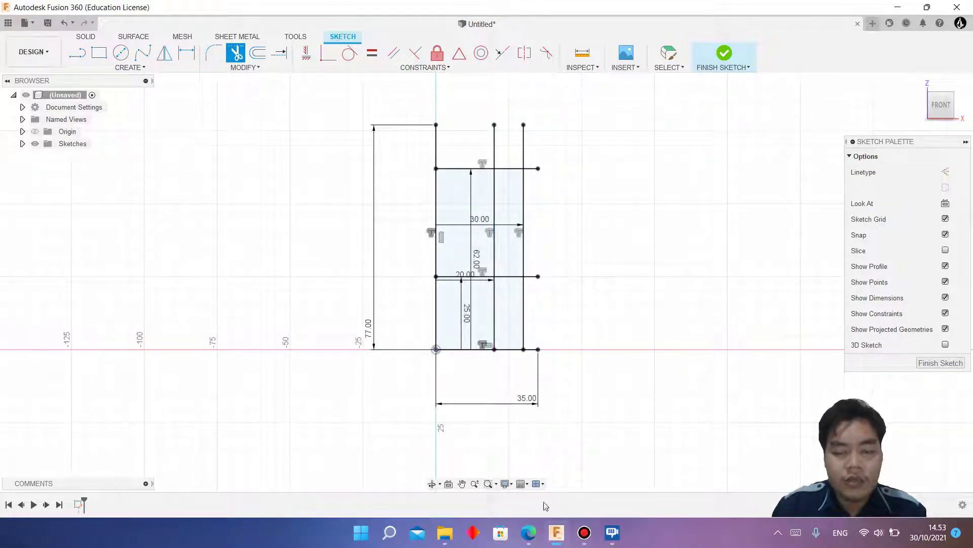
{"action": "left_click", "coordinate": [554, 542]}
{"action": "left_click", "coordinate": [554, 542]}
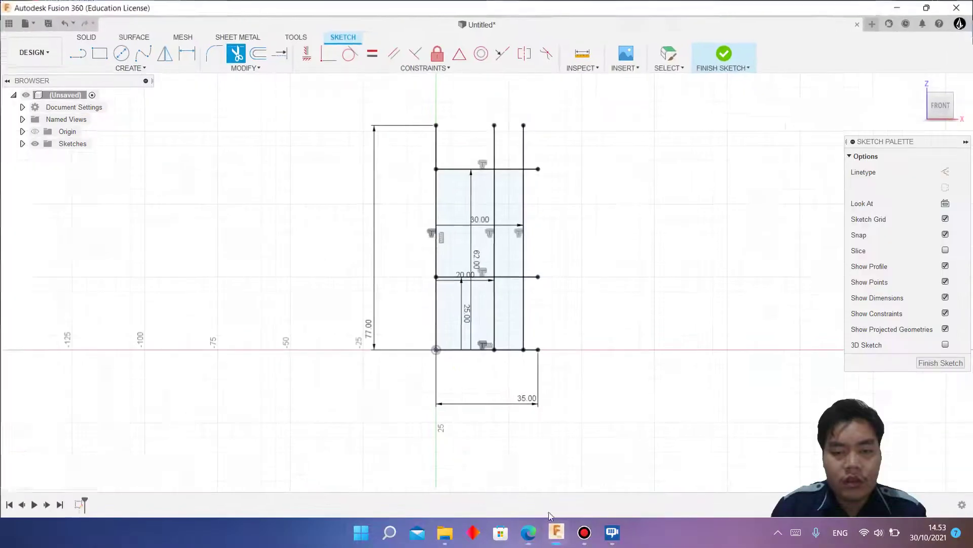
{"action": "left_click", "coordinate": [558, 532]}
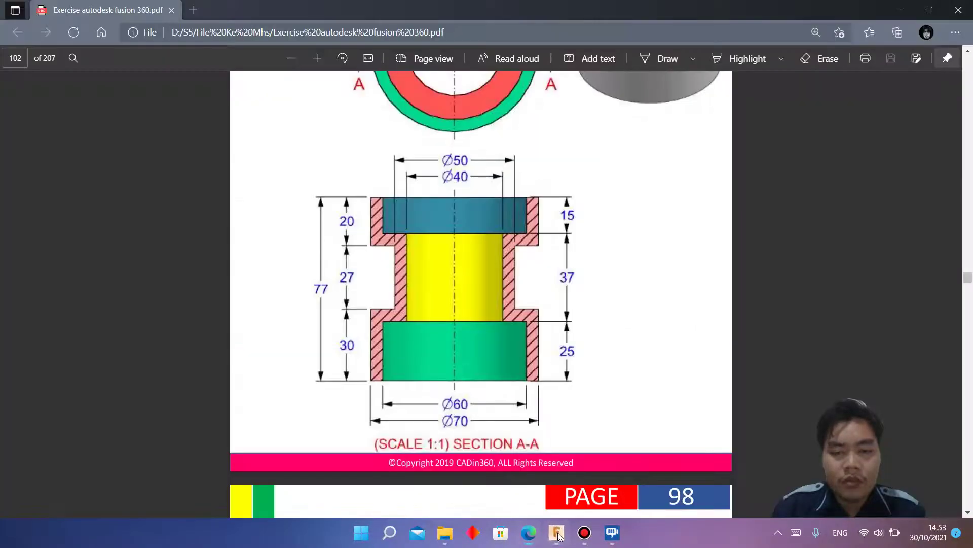
{"action": "left_click", "coordinate": [557, 533]}
Trim the 20, 30, 25 and 62 mm offset lines down to the stepped outline.
{"action": "left_click", "coordinate": [495, 335]}
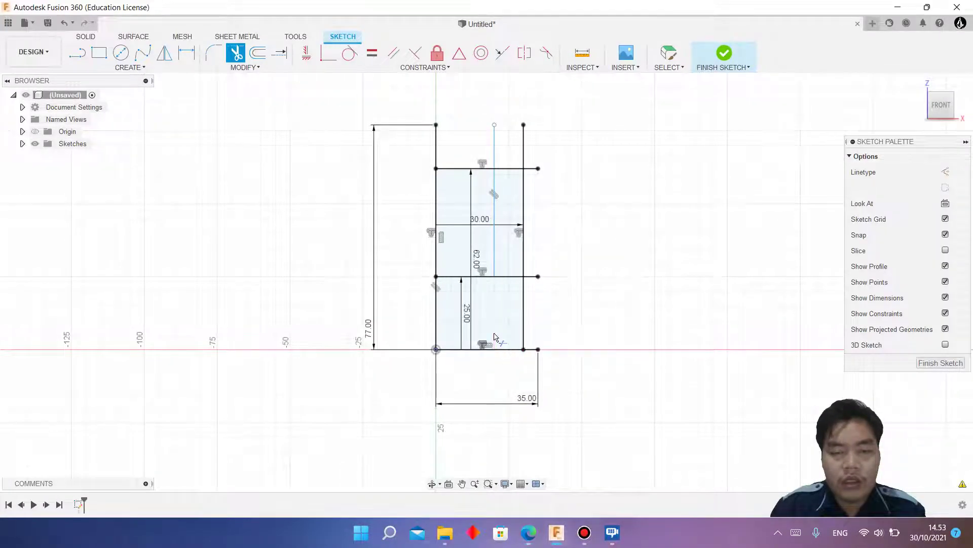
{"action": "left_click", "coordinate": [495, 156]}
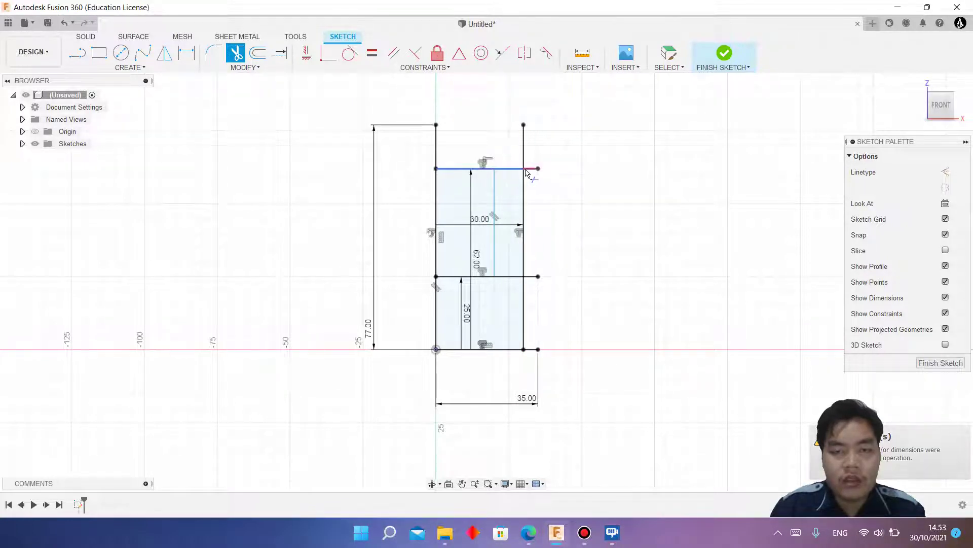
{"action": "left_click", "coordinate": [524, 182]}
{"action": "left_click", "coordinate": [531, 168]}
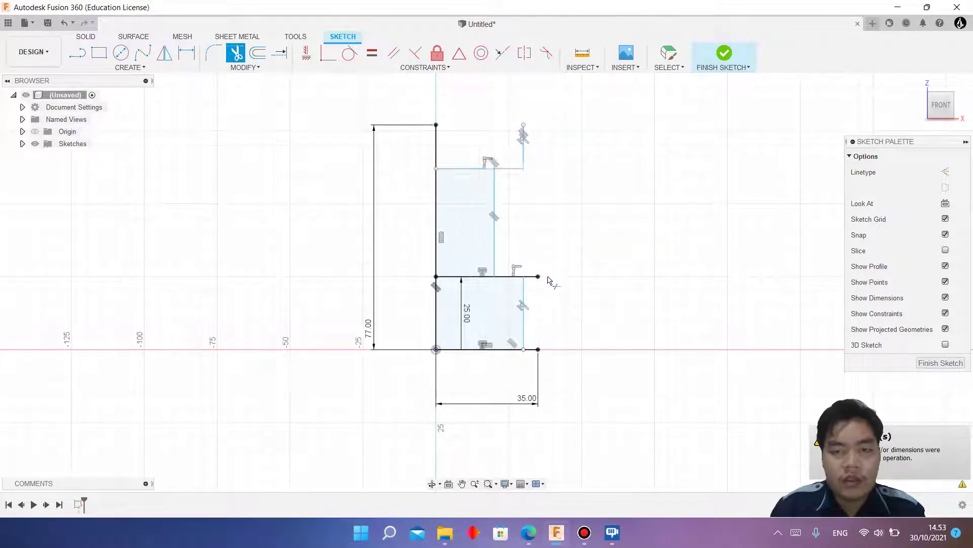
{"action": "left_click", "coordinate": [535, 276]}
{"action": "left_click", "coordinate": [480, 275]}
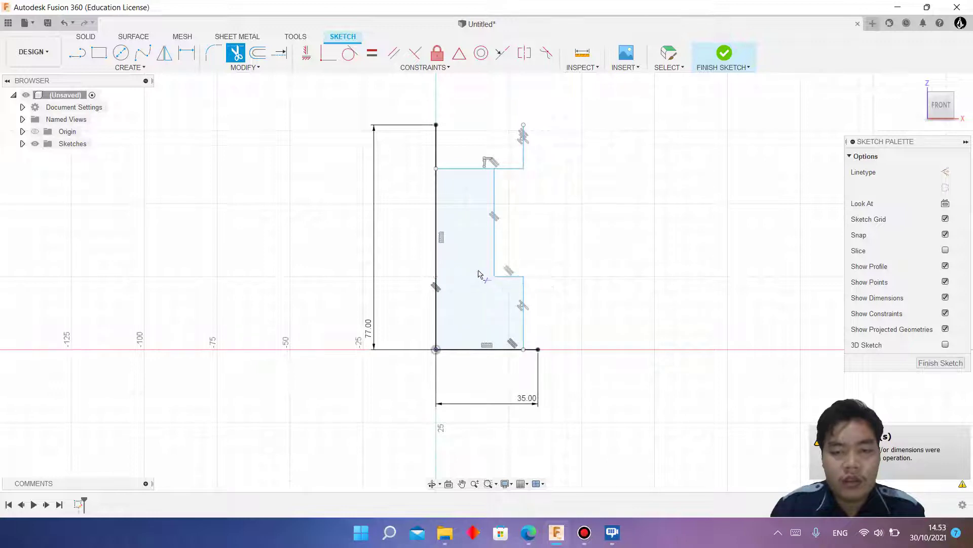
{"action": "left_click", "coordinate": [463, 178]}
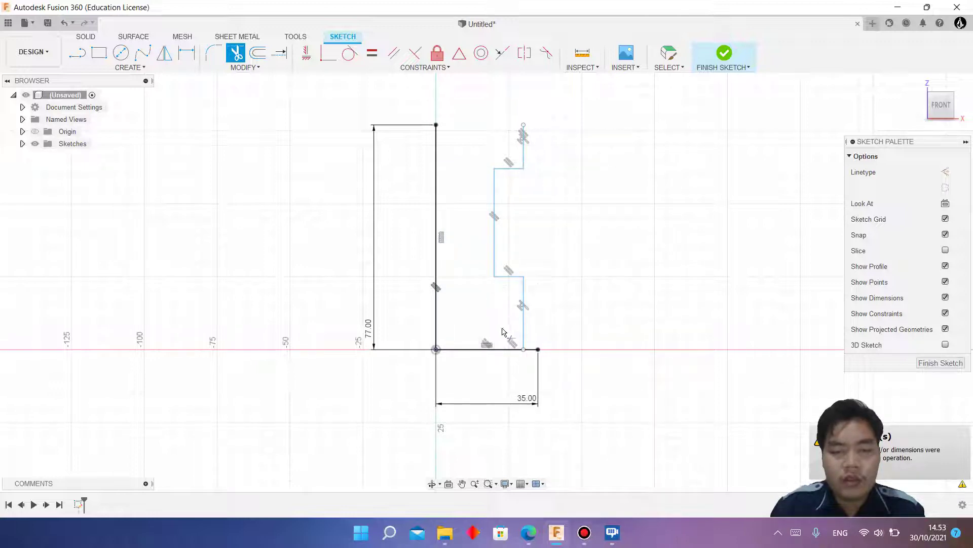
{"action": "left_click", "coordinate": [530, 532]}
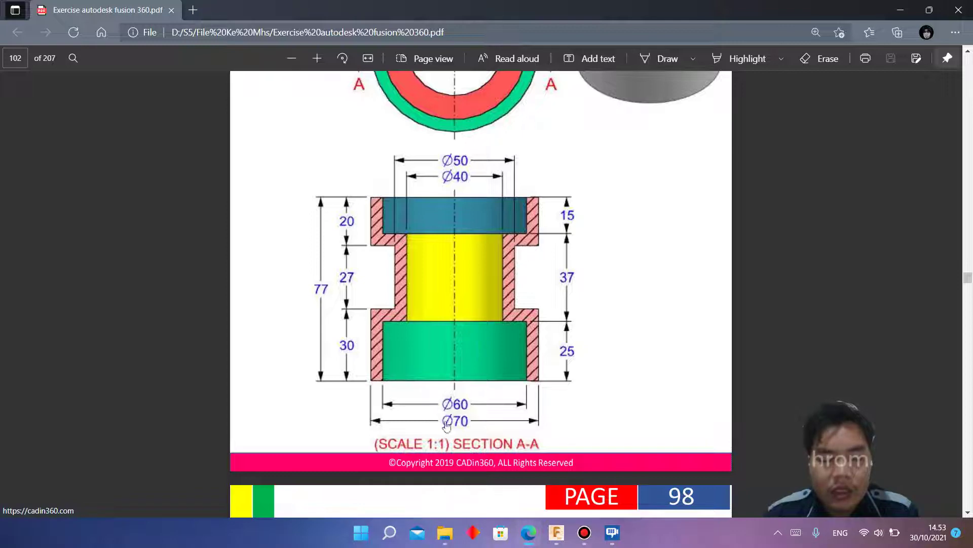
Offset the stepped outline by 5 mm to give the bushing wall its thickness.
{"action": "key", "text": "alt+Tab"}
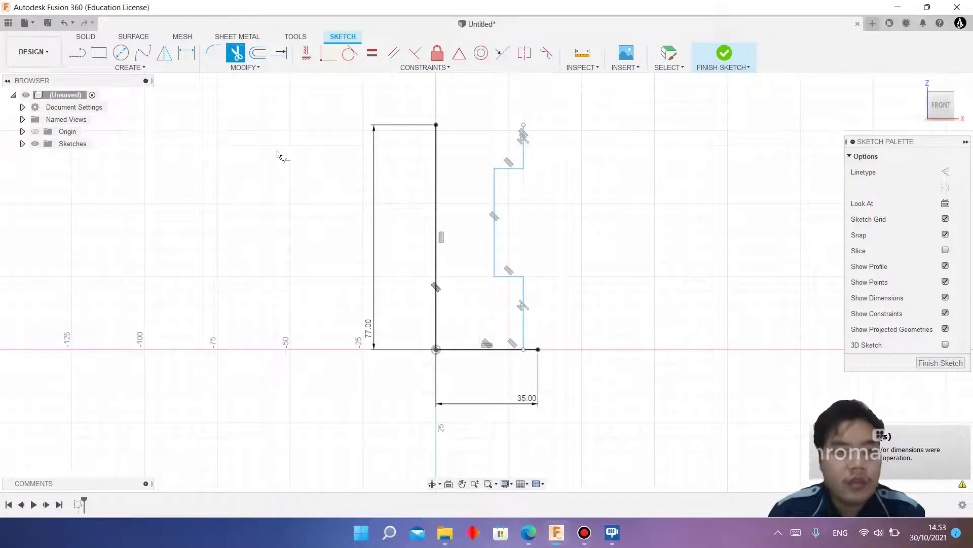
{"action": "left_click", "coordinate": [258, 52]}
{"action": "left_click", "coordinate": [495, 256]}
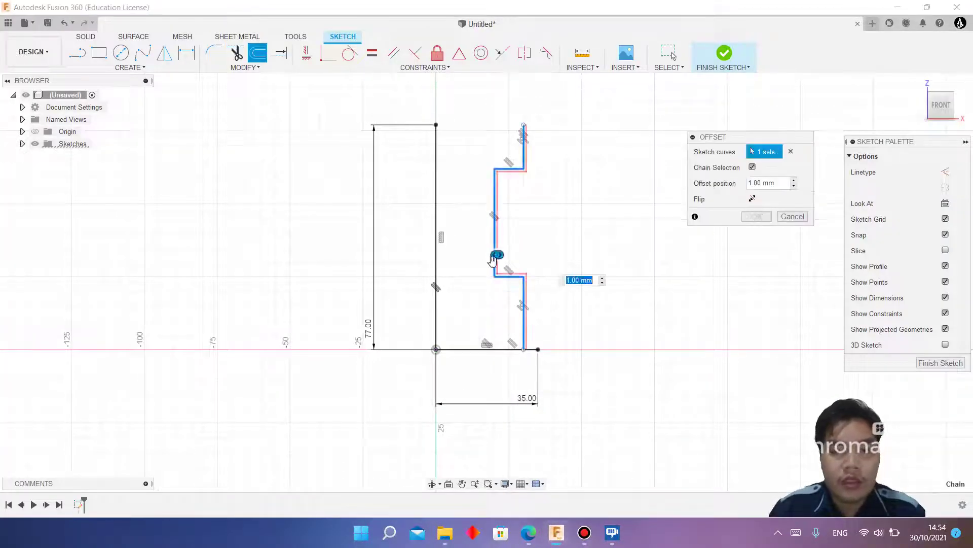
{"action": "type", "text": "5"}
{"action": "key", "text": "Return"}
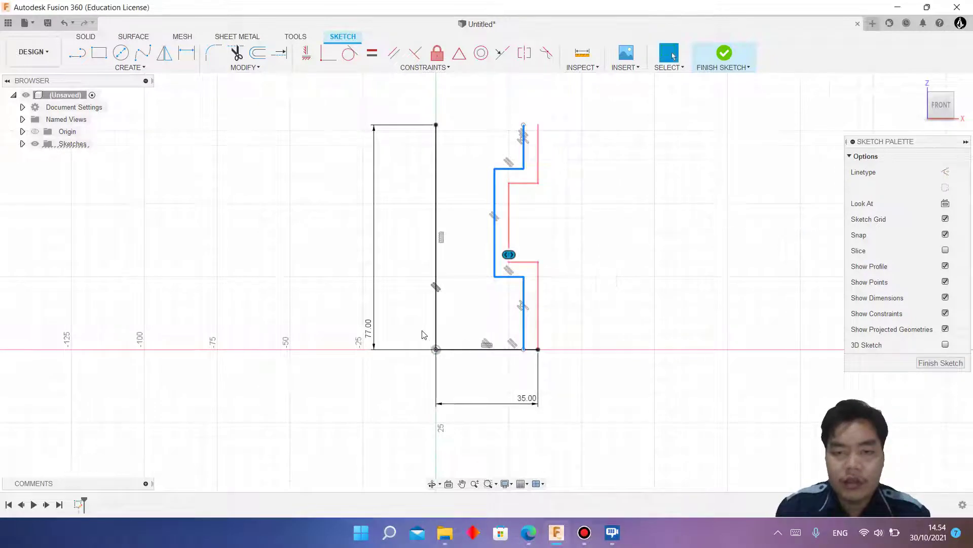
{"action": "left_click", "coordinate": [529, 534]}
{"action": "mouse_move", "coordinate": [556, 533]}
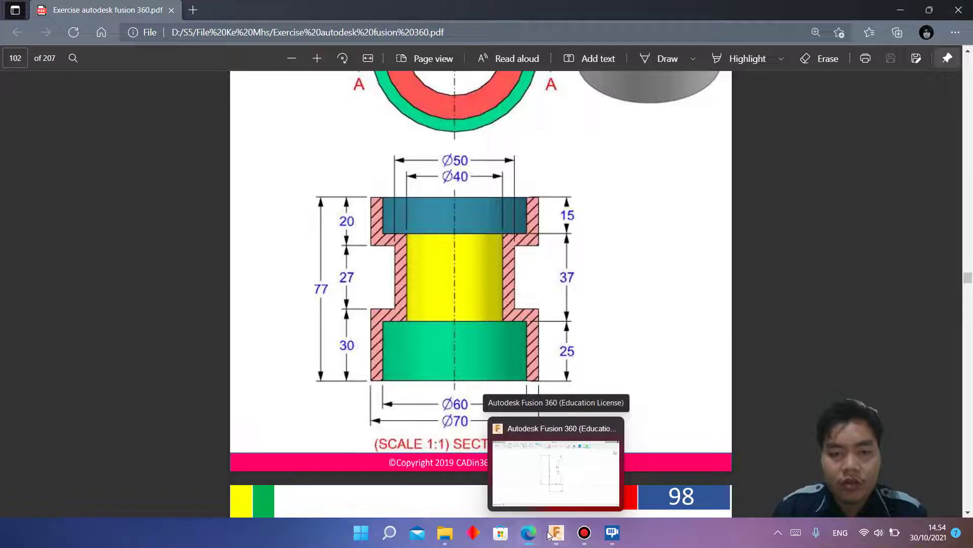
{"action": "left_click", "coordinate": [555, 533]}
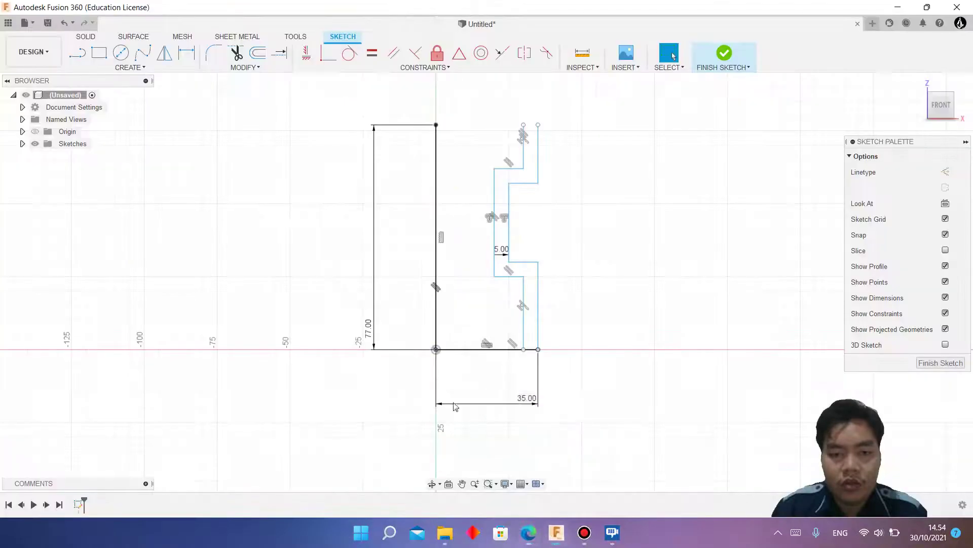
Add driven 27 mm and 30 mm dimensions to the outer steps.
{"action": "left_click", "coordinate": [527, 184]}
{"action": "left_click", "coordinate": [543, 261]}
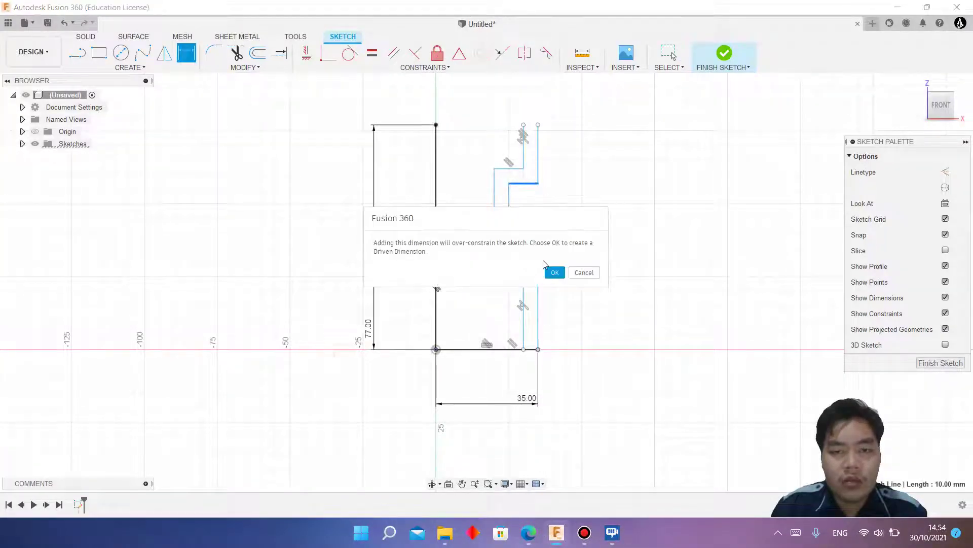
{"action": "left_click", "coordinate": [588, 274]}
{"action": "left_click", "coordinate": [527, 184]}
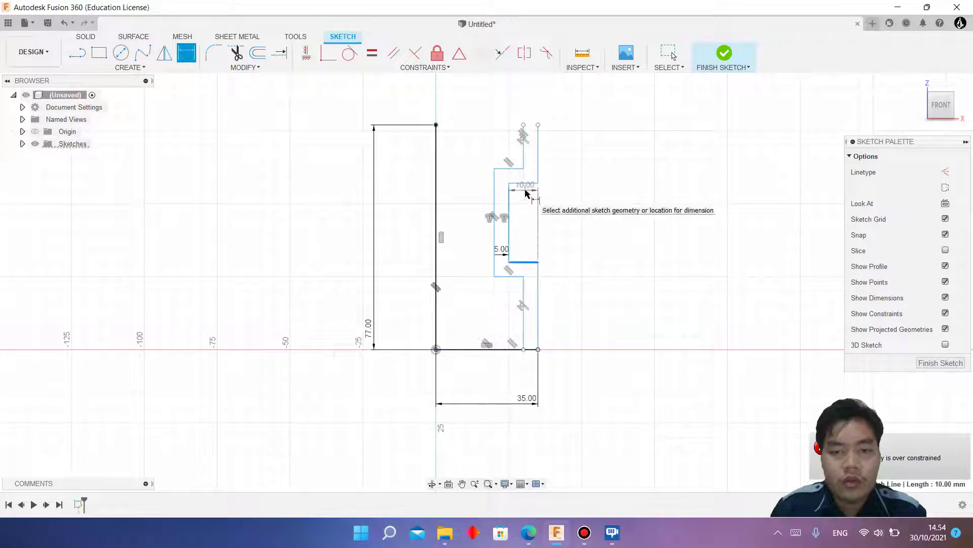
{"action": "left_click", "coordinate": [528, 186]}
{"action": "left_click", "coordinate": [568, 203]}
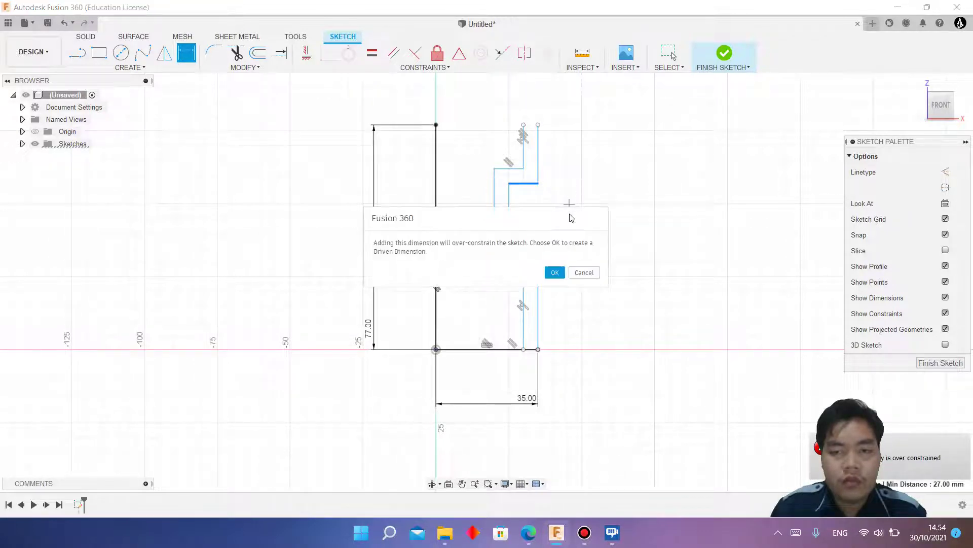
{"action": "left_click", "coordinate": [555, 272]}
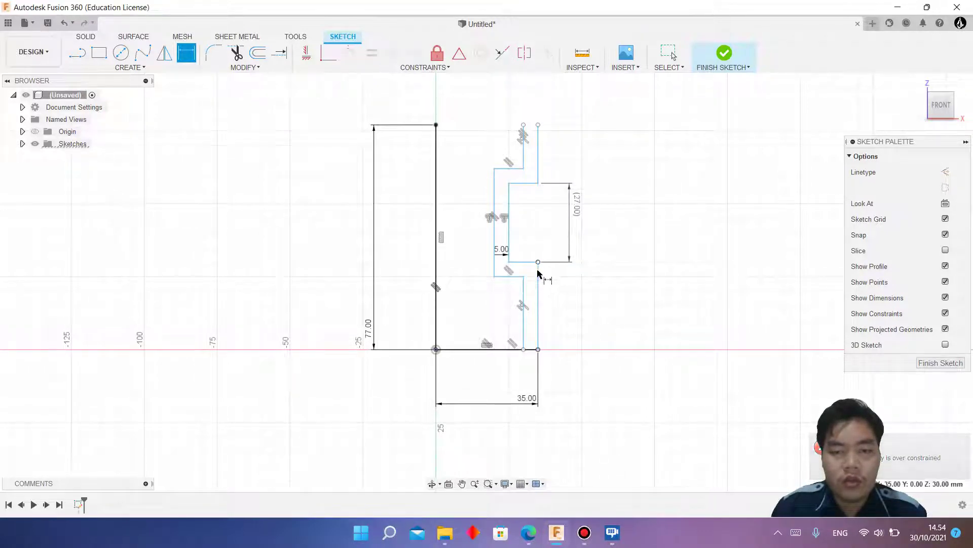
{"action": "left_click", "coordinate": [539, 349]}
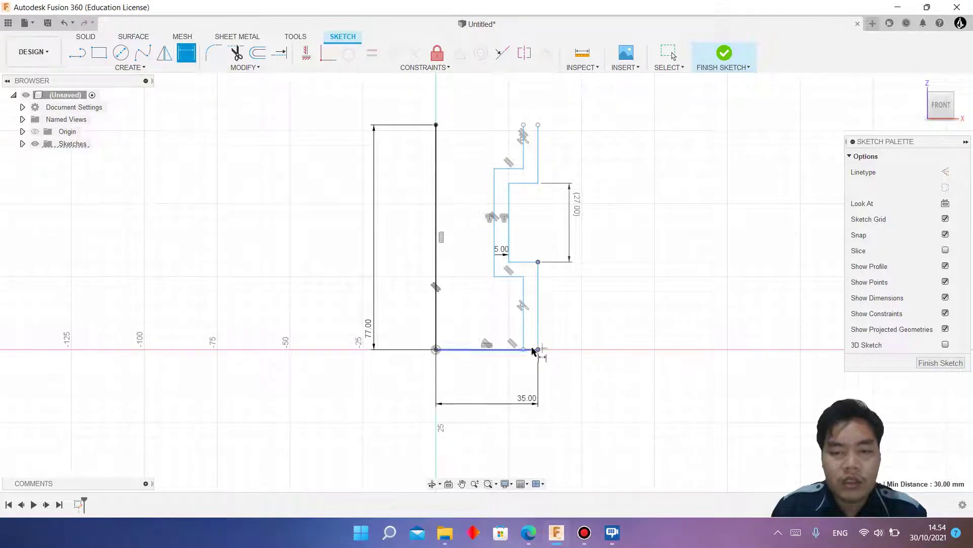
{"action": "left_click", "coordinate": [588, 335]}
{"action": "left_click", "coordinate": [555, 272]}
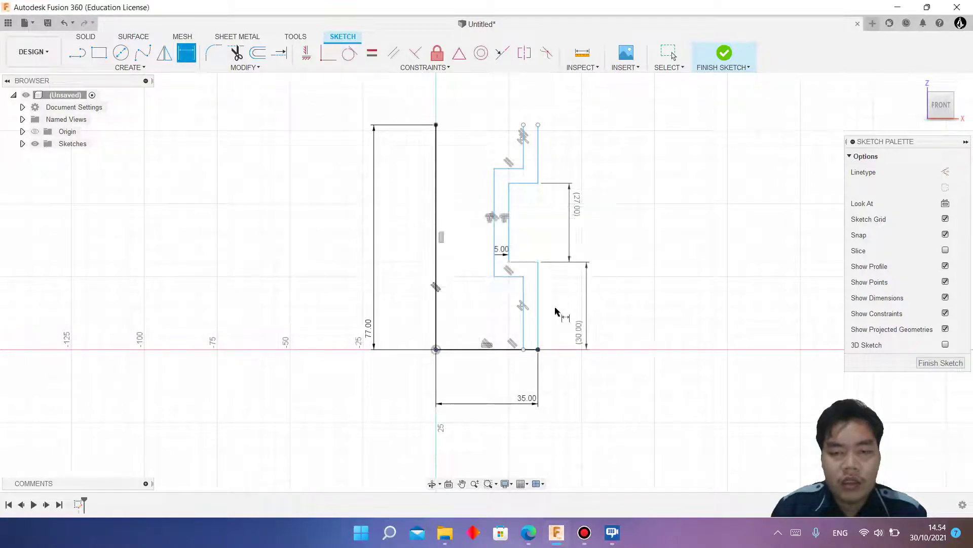
Add a driven 20 mm height to the top outer step, checking the section drawing.
{"action": "left_click", "coordinate": [529, 532]}
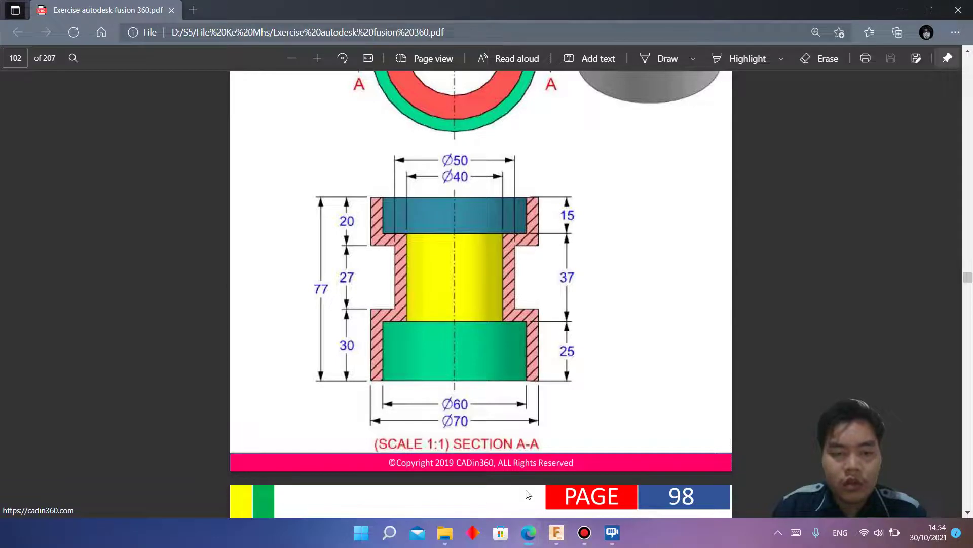
{"action": "left_click", "coordinate": [556, 532]}
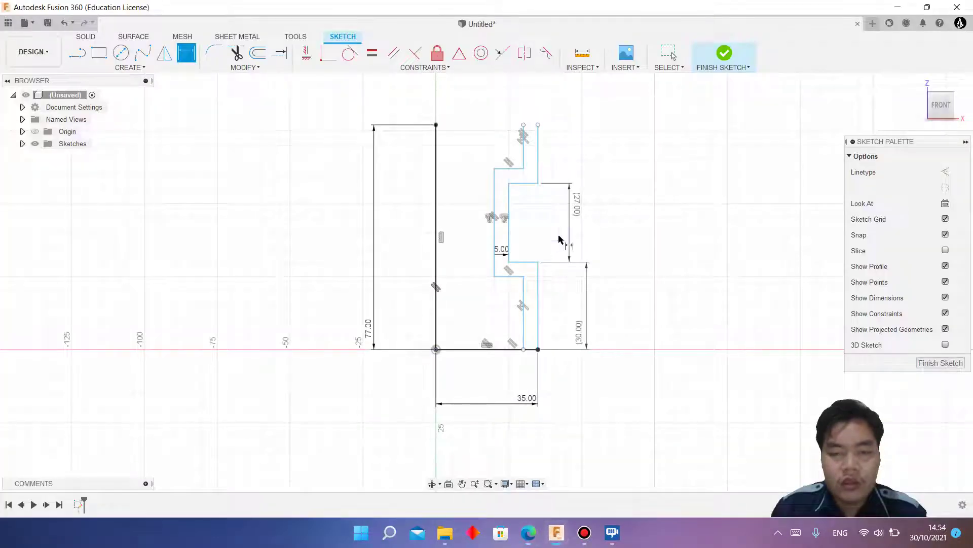
{"action": "left_click", "coordinate": [538, 126]}
{"action": "left_click", "coordinate": [539, 185]}
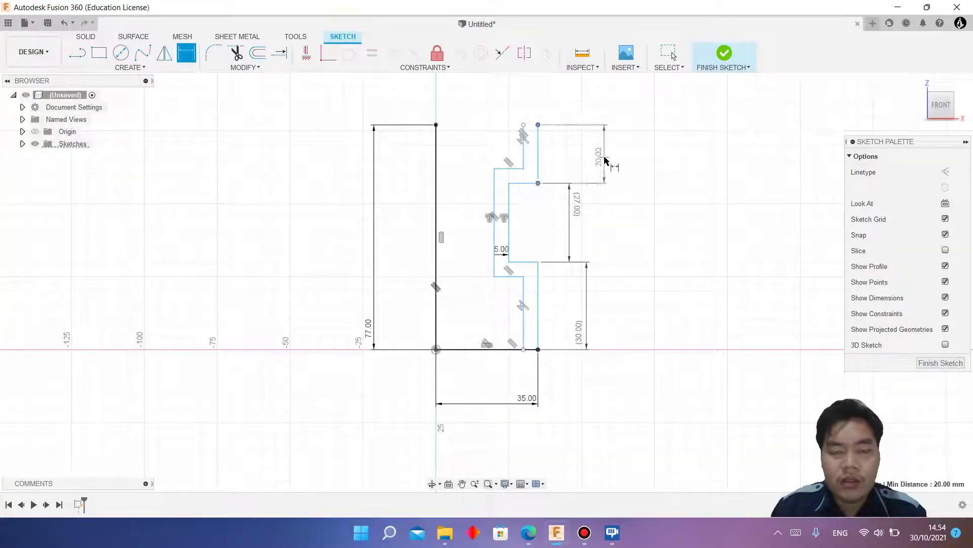
{"action": "left_click", "coordinate": [604, 157]}
{"action": "left_click", "coordinate": [556, 273]}
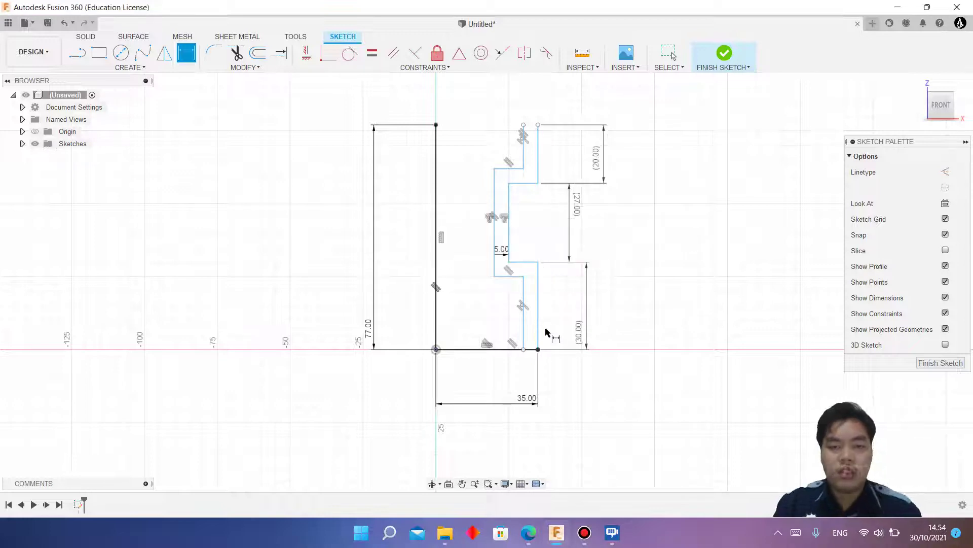
{"action": "left_click", "coordinate": [434, 349]}
{"action": "left_click", "coordinate": [464, 388]}
{"action": "key", "text": "Return"}
{"action": "left_click", "coordinate": [541, 533]}
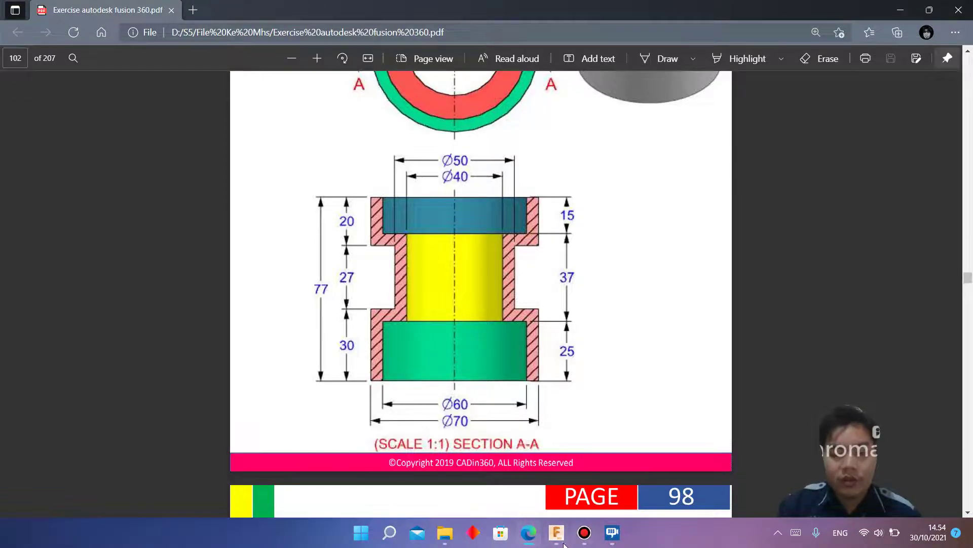
Dimension the inner bore line 20 mm from the axis.
{"action": "left_click", "coordinate": [556, 533]}
{"action": "left_click", "coordinate": [495, 225]}
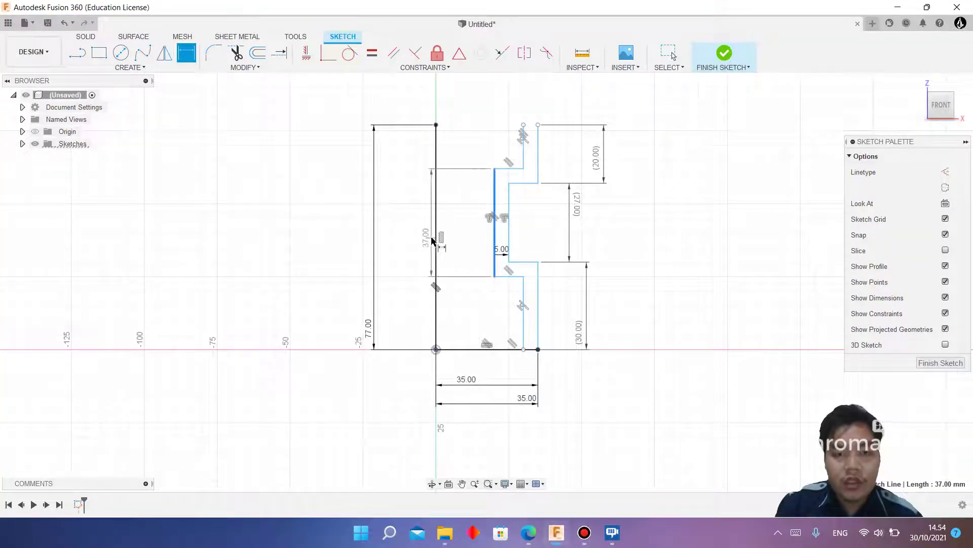
{"action": "left_click", "coordinate": [436, 231]}
{"action": "left_click", "coordinate": [464, 96]}
{"action": "key", "text": "Return"}
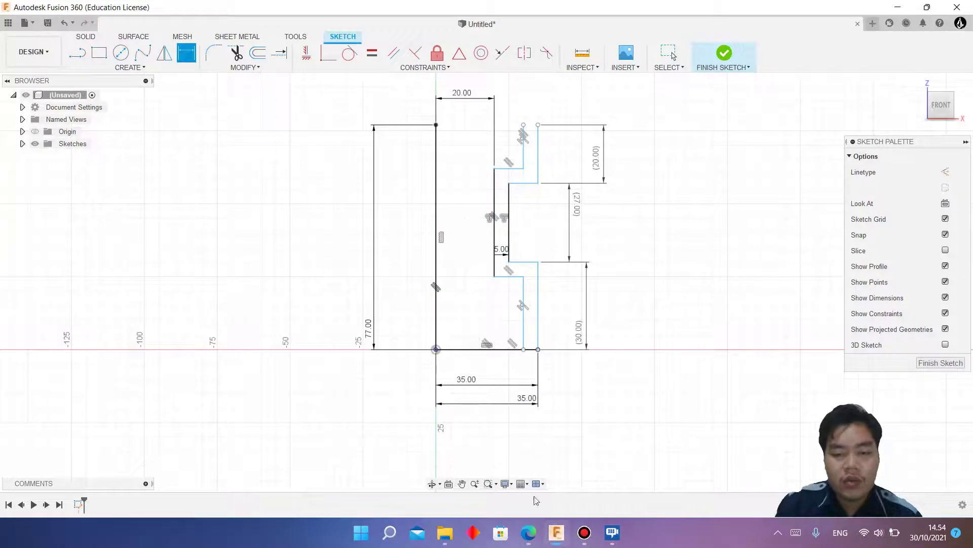
Add a driven 25 mm distance from the upper inner wall to the axis.
{"action": "left_click", "coordinate": [530, 533]}
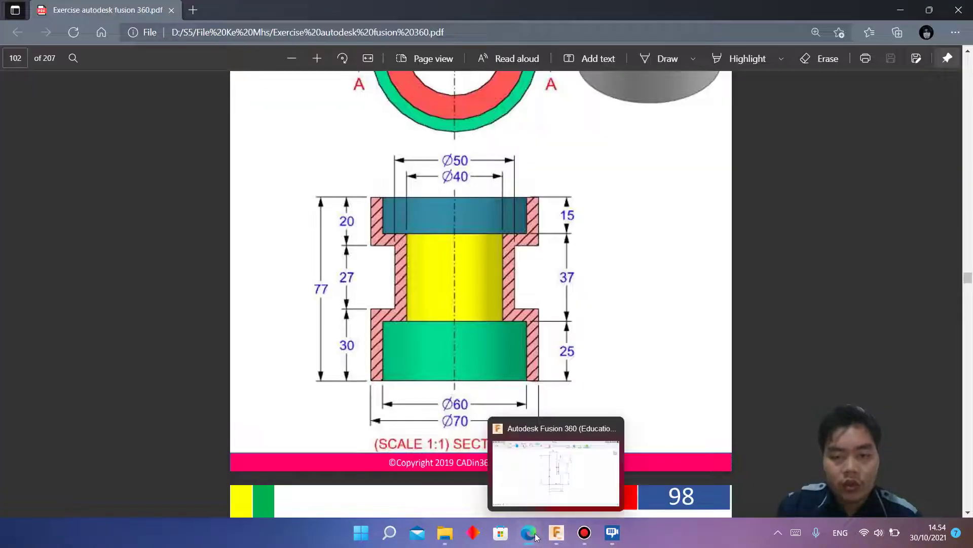
{"action": "left_click", "coordinate": [530, 533]}
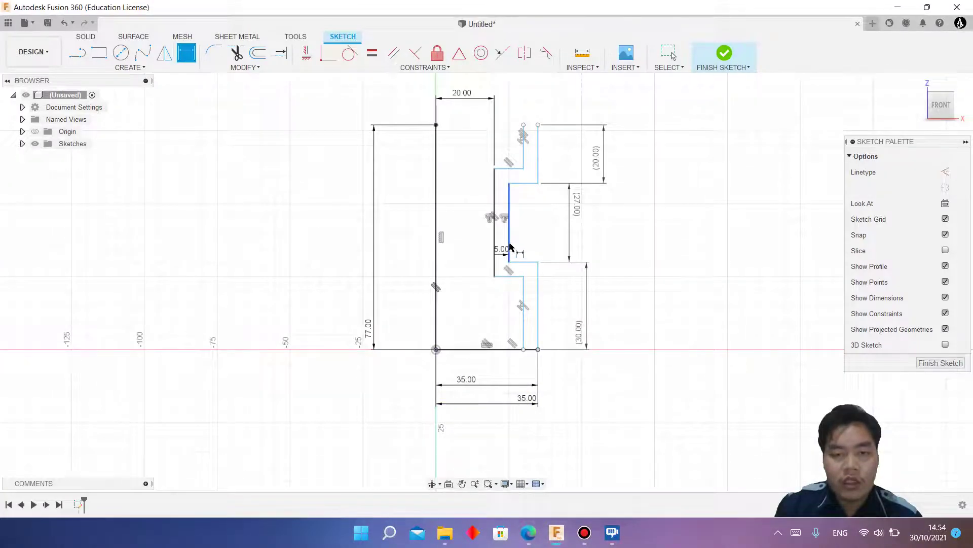
{"action": "left_click", "coordinate": [510, 247]}
{"action": "left_click", "coordinate": [436, 238]}
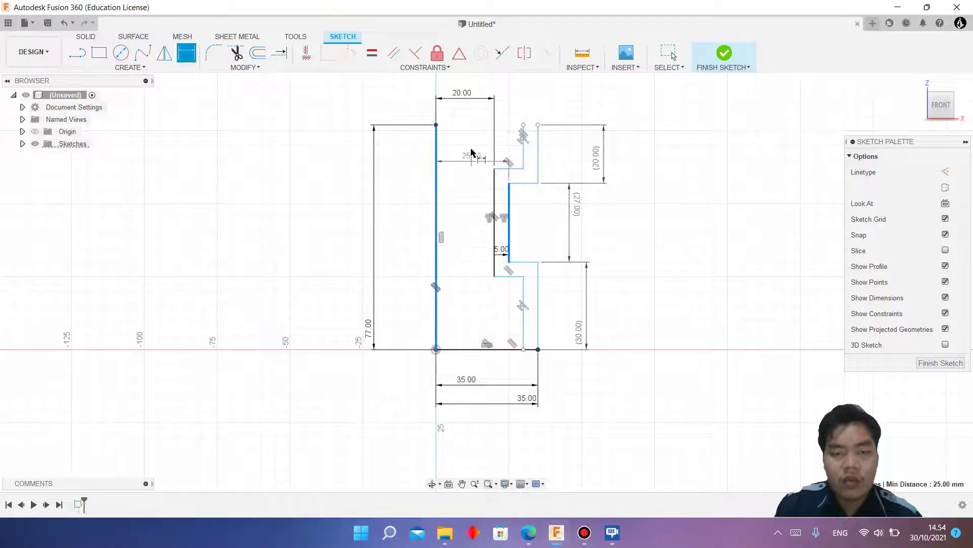
{"action": "left_click", "coordinate": [482, 152]}
{"action": "left_click", "coordinate": [554, 272]}
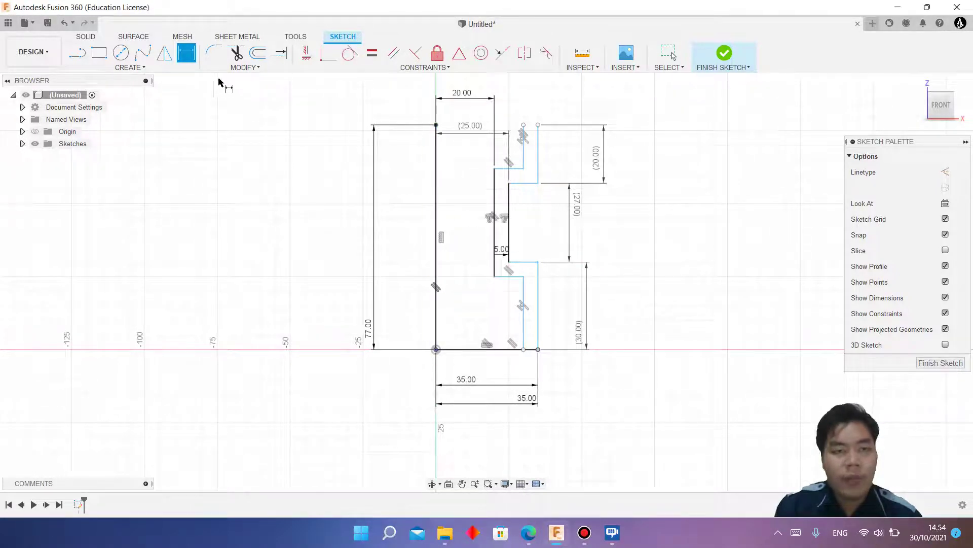
Close the top gap with a line and trim the base segment between axis and bore.
{"action": "left_click", "coordinate": [84, 59]}
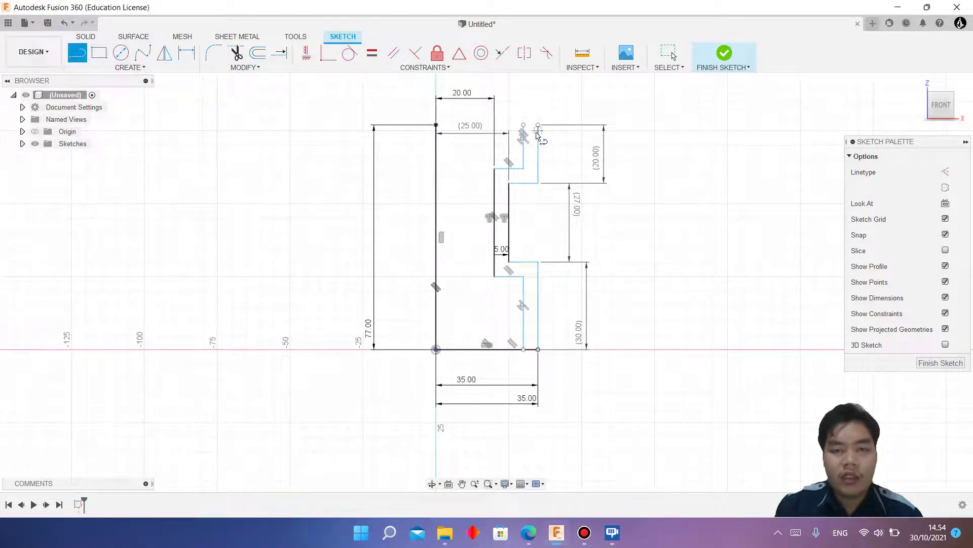
{"action": "left_click", "coordinate": [523, 125]}
{"action": "left_click", "coordinate": [538, 125]}
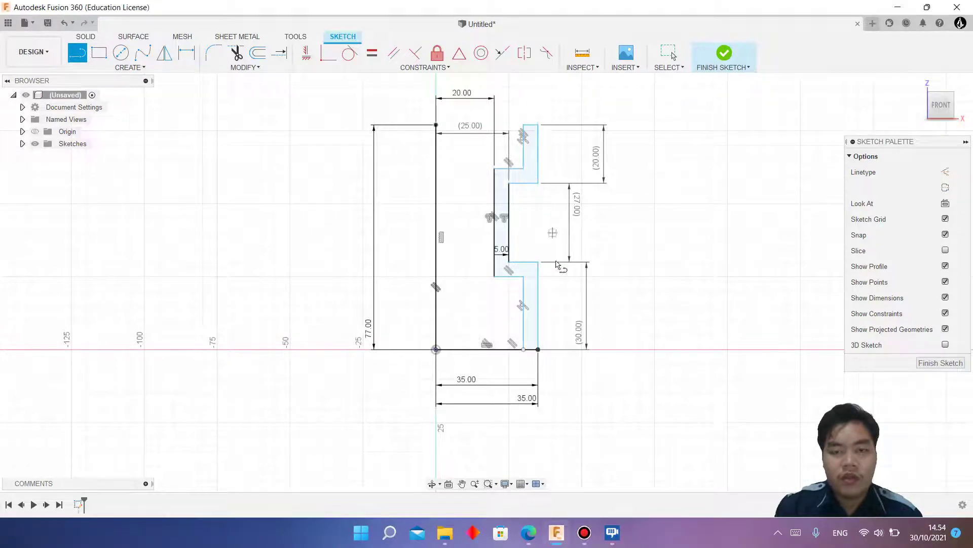
{"action": "left_click", "coordinate": [235, 53]}
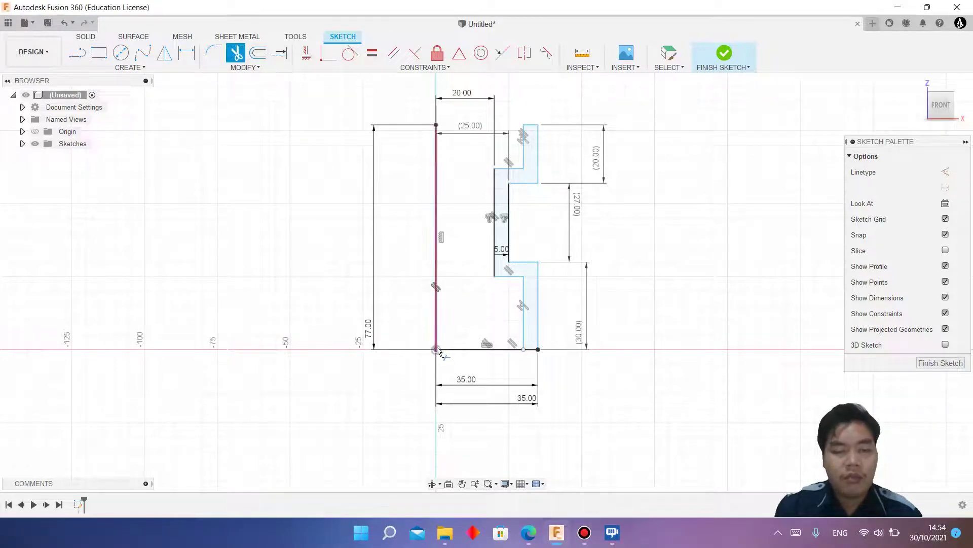
{"action": "left_click", "coordinate": [466, 353]}
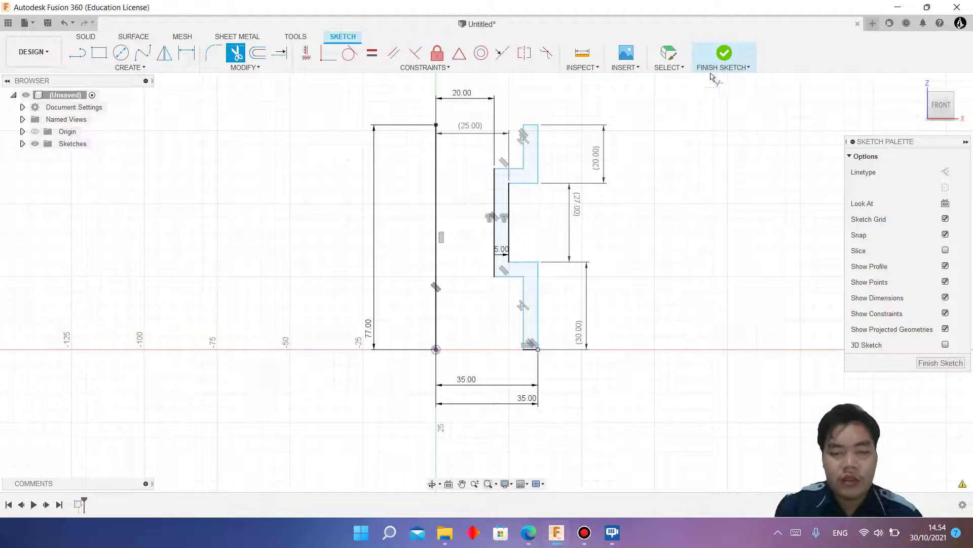
Finish the sketch and revolve the wall profile 360° about the vertical axis line.
{"action": "left_click", "coordinate": [731, 58]}
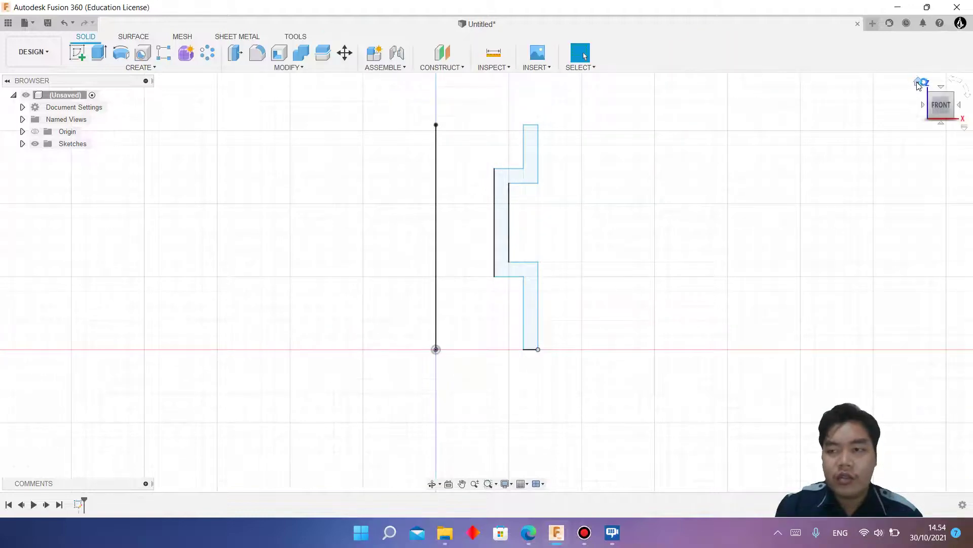
{"action": "left_click", "coordinate": [919, 85]}
{"action": "left_click", "coordinate": [121, 53]}
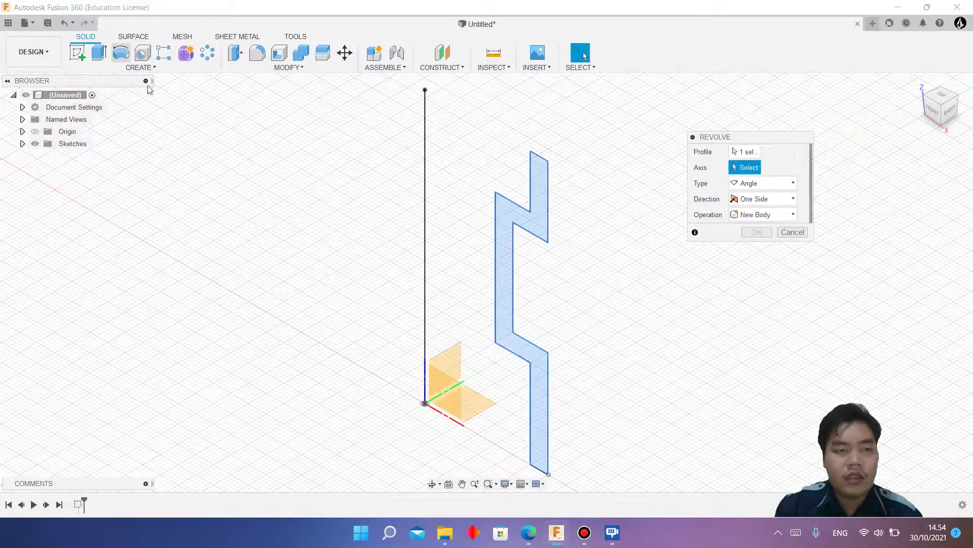
{"action": "left_click", "coordinate": [426, 260]}
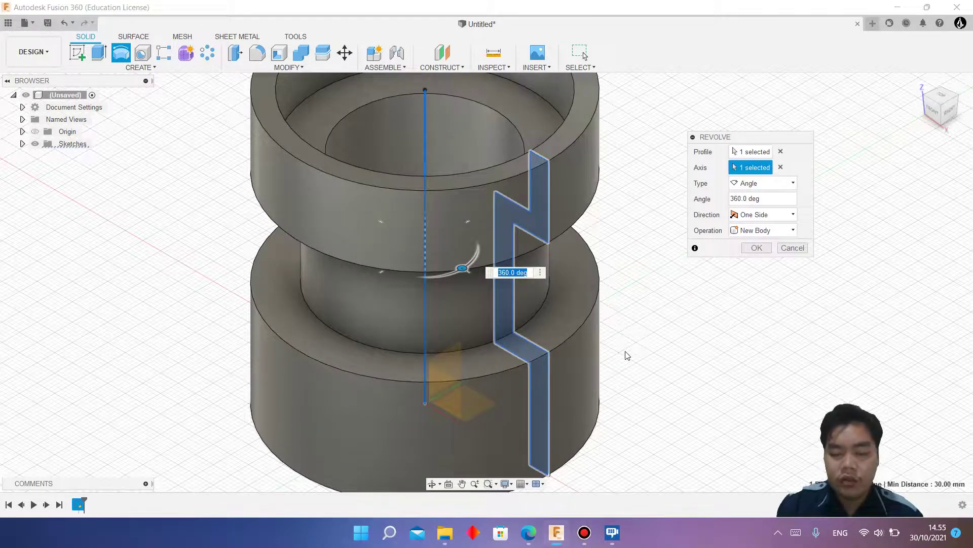
{"action": "type", "text": "360"}
{"action": "key", "text": "Return"}
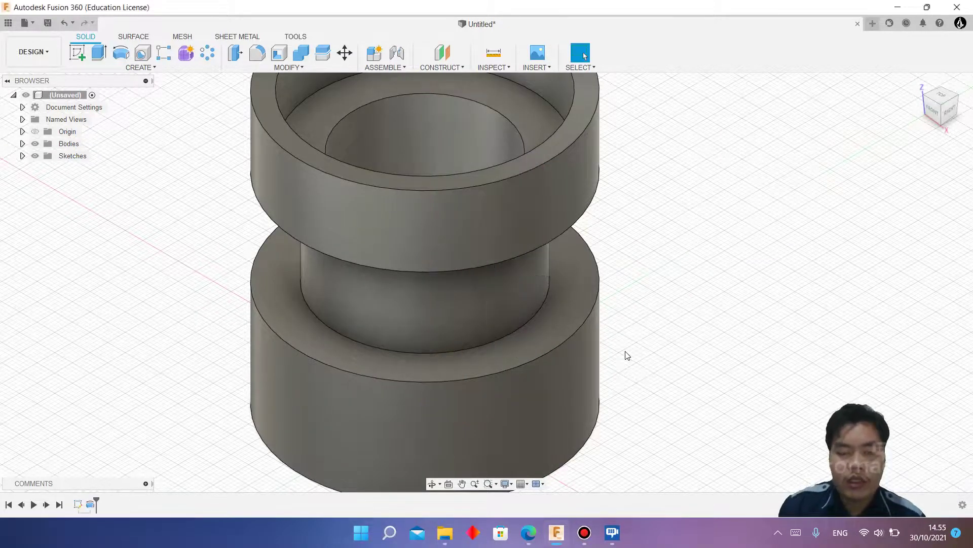
{"action": "scroll", "coordinate": [664, 345], "scroll_direction": "down", "scroll_amount": 3}
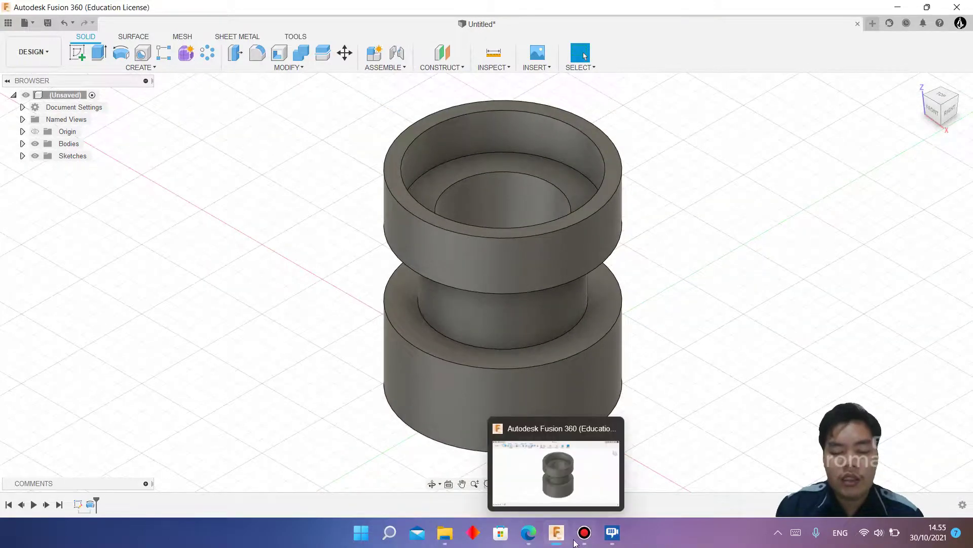
{"action": "left_click", "coordinate": [556, 540]}
{"action": "left_click", "coordinate": [567, 539]}
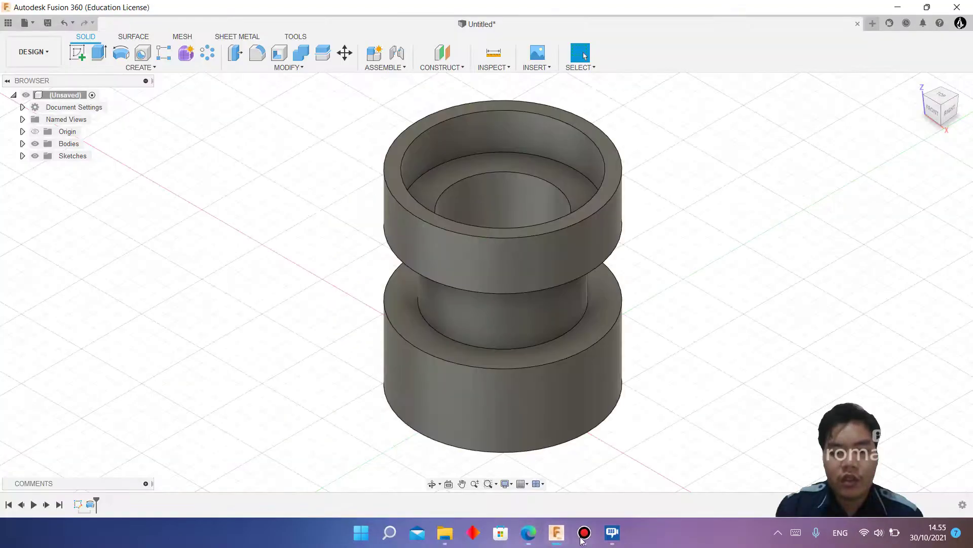